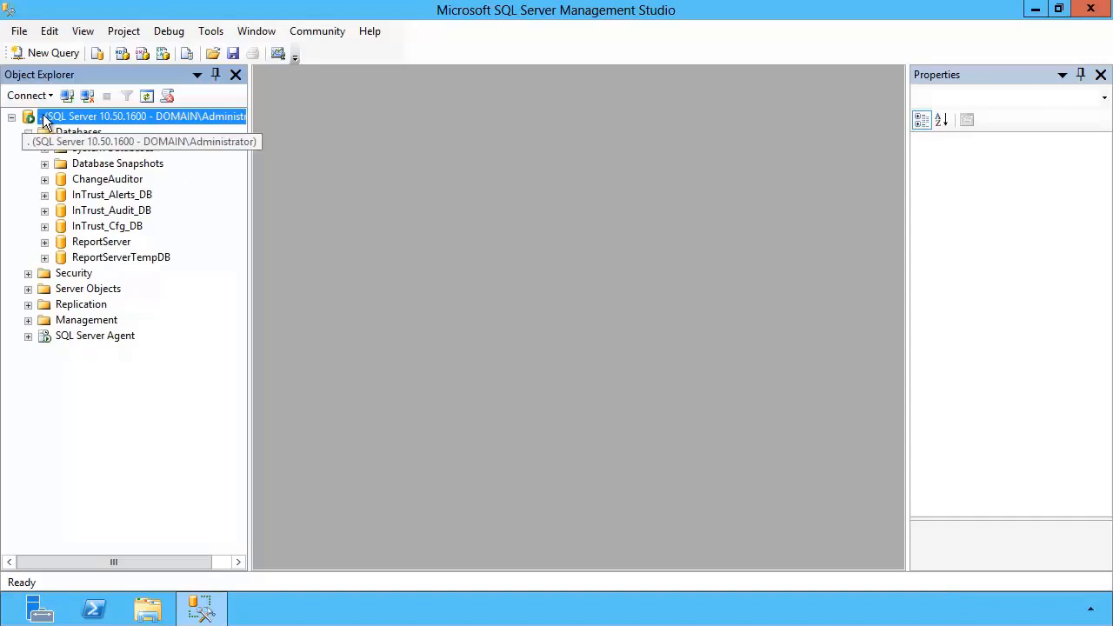
In the SQL server's properties, set login auditing to both failed and successful logins and enable C2 audit tracing
right_click(44, 117)
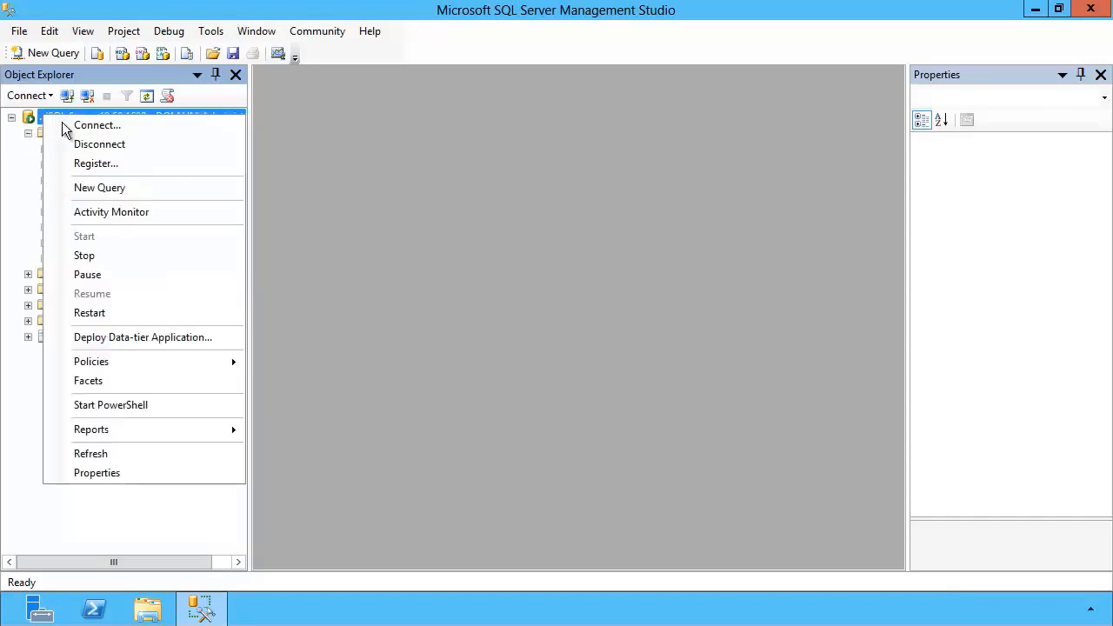
left_click(145, 473)
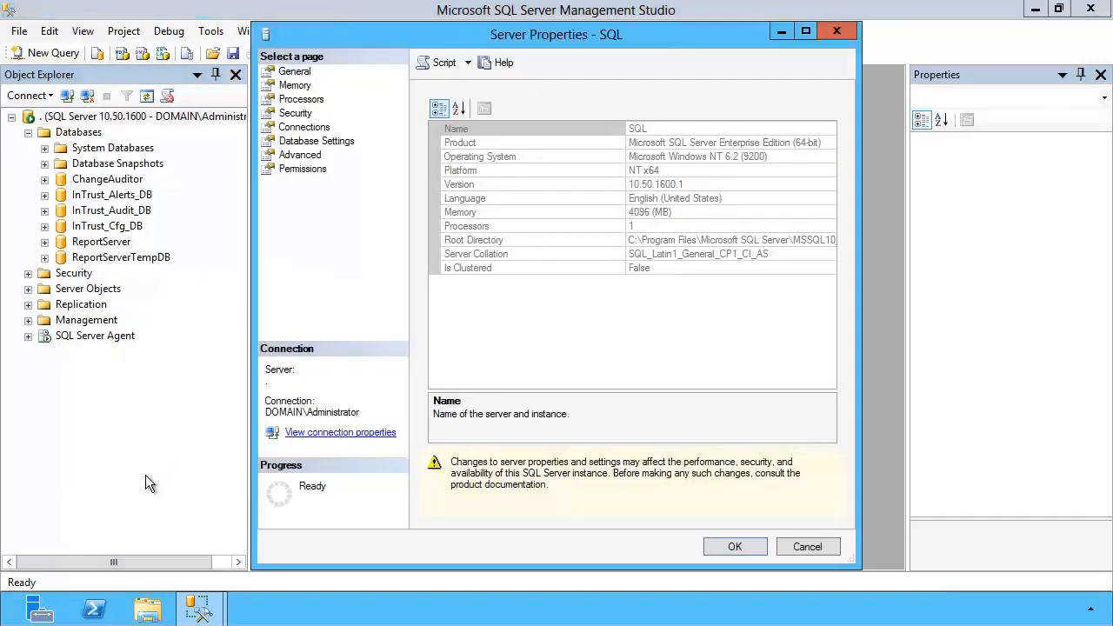
left_click(292, 114)
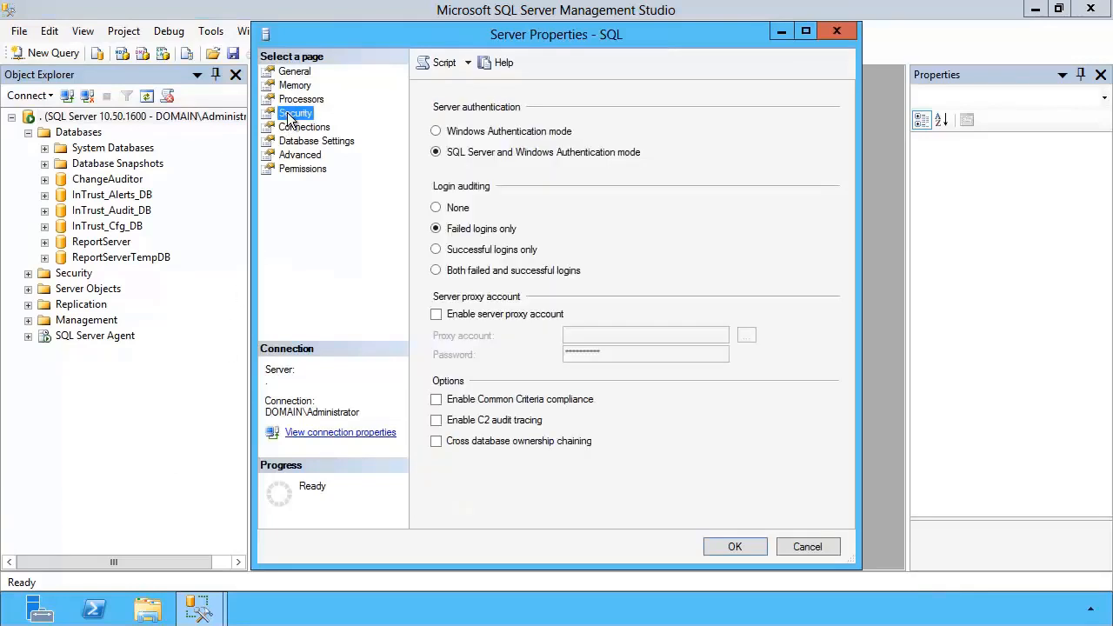
left_click(436, 271)
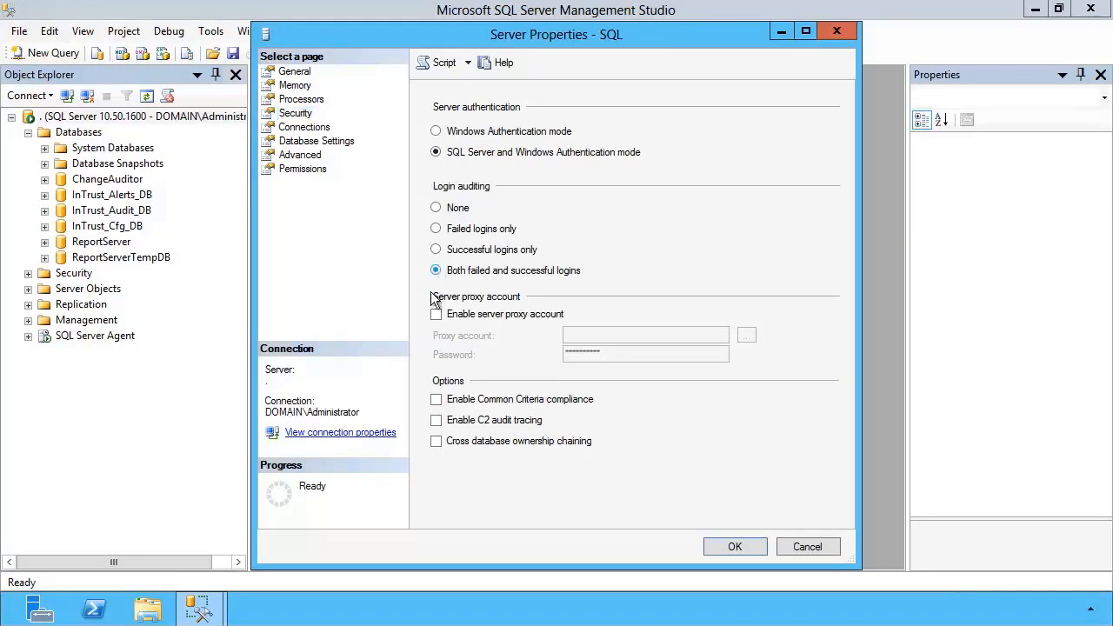
left_click(436, 422)
left_click(750, 548)
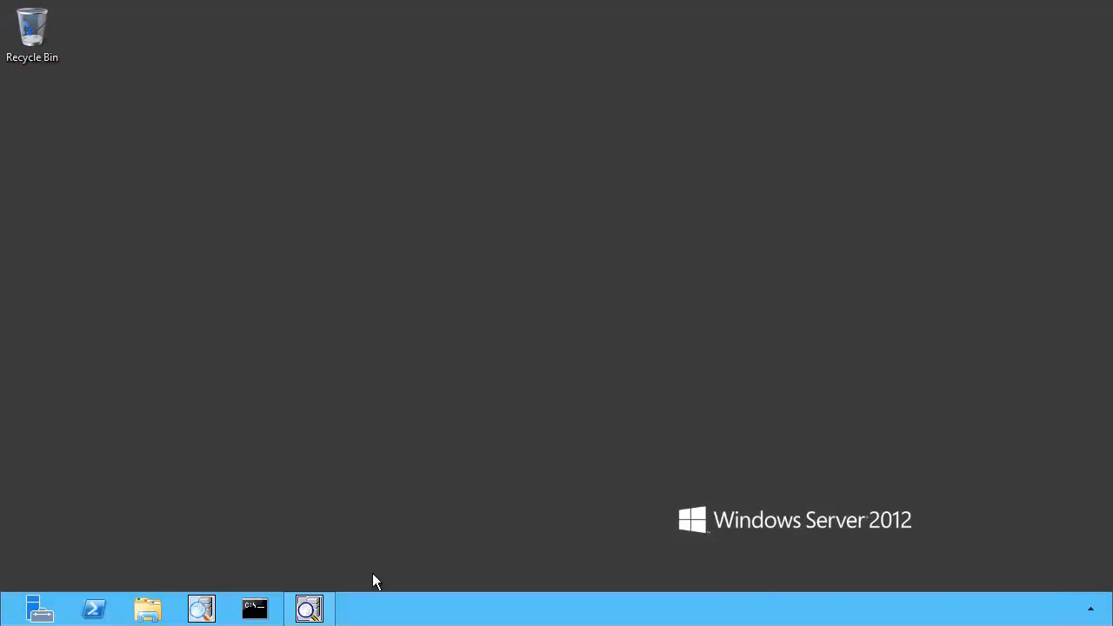
Switch to Quest InTrust Manager and start a new site under Microsoft Windows Network in Configuration Sites
left_click(308, 609)
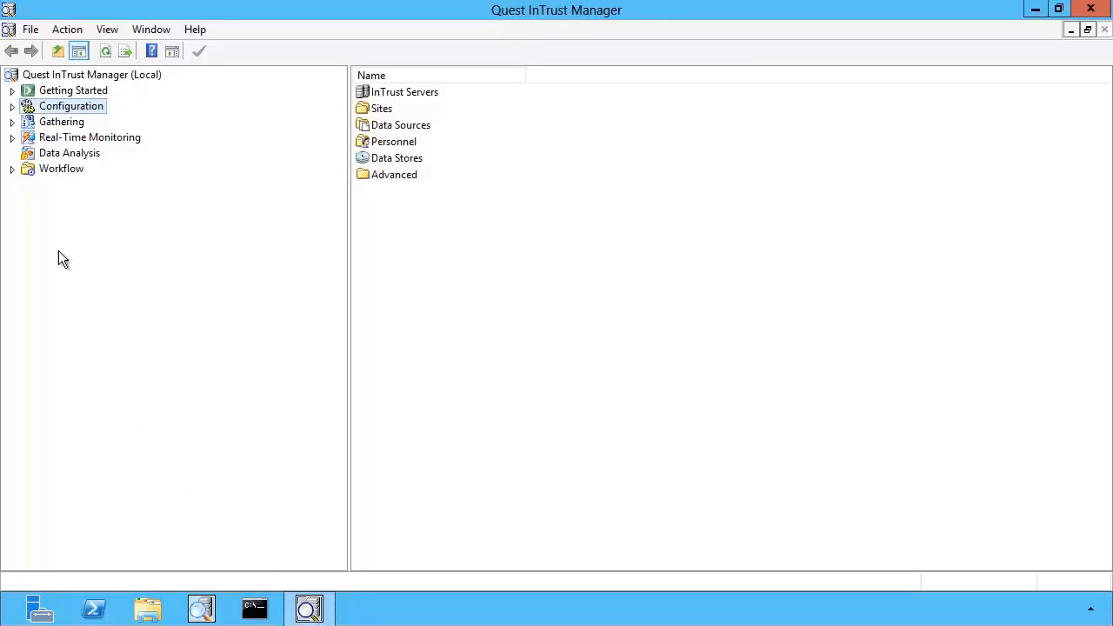
left_click(12, 107)
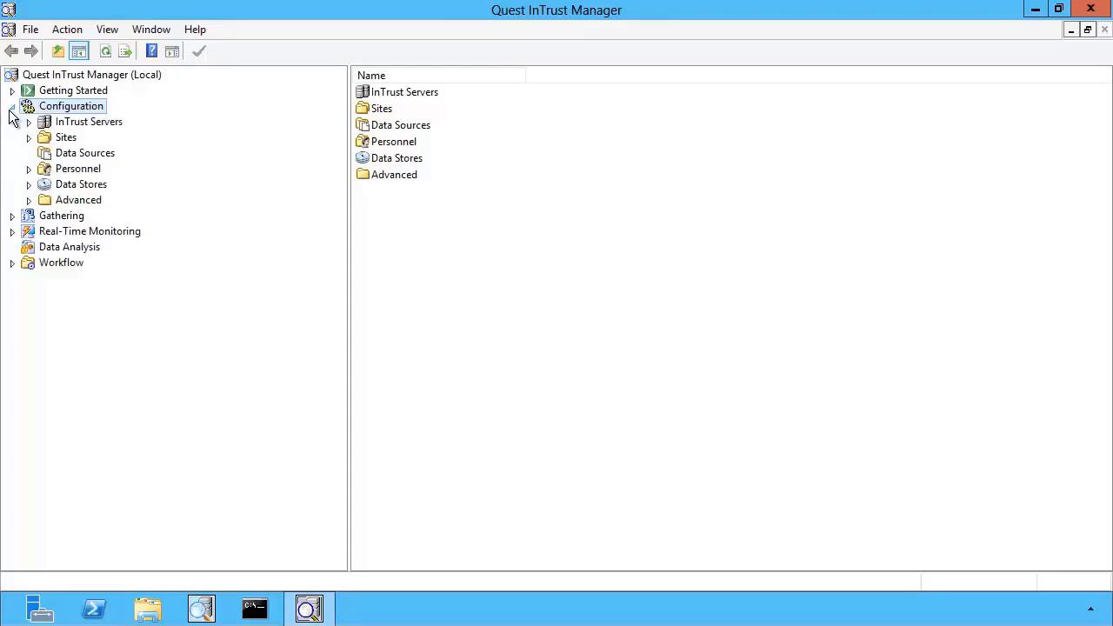
left_click(29, 137)
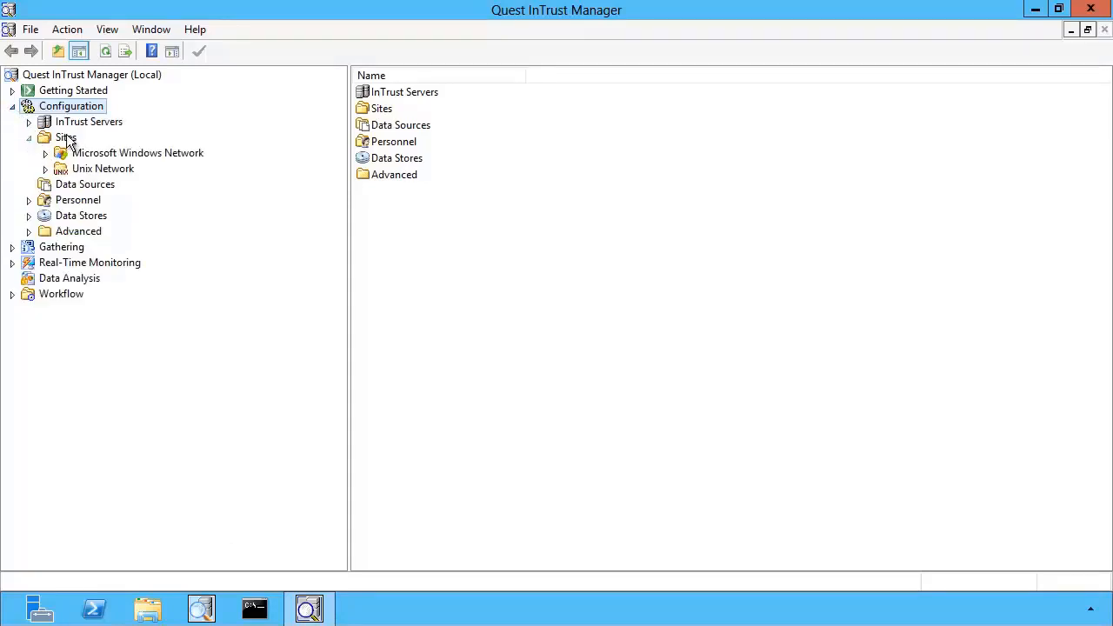
right_click(73, 152)
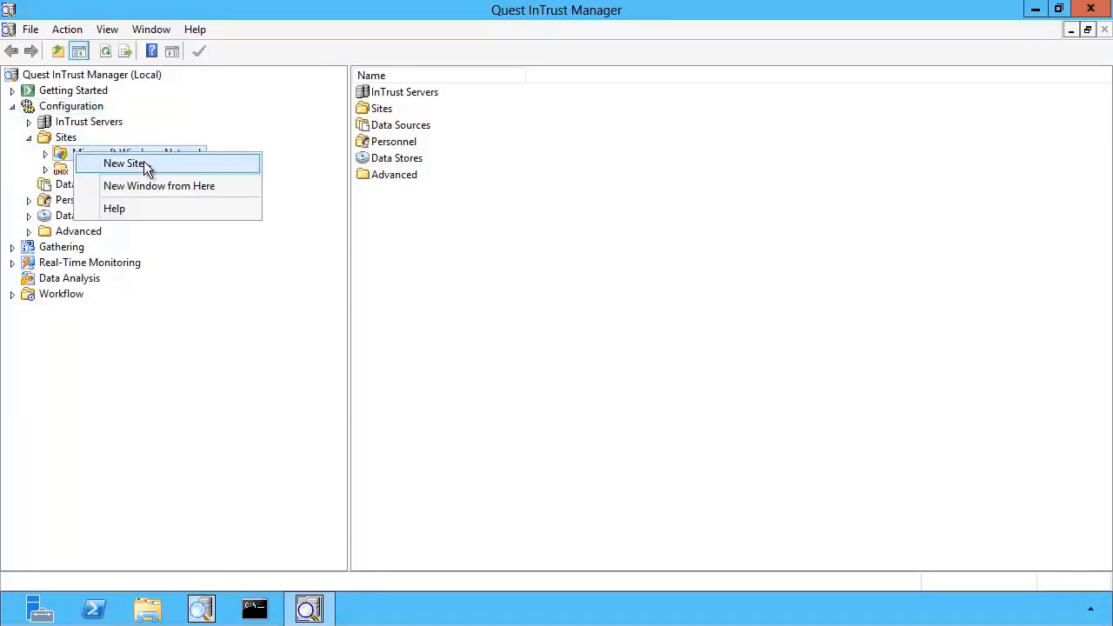
left_click(126, 163)
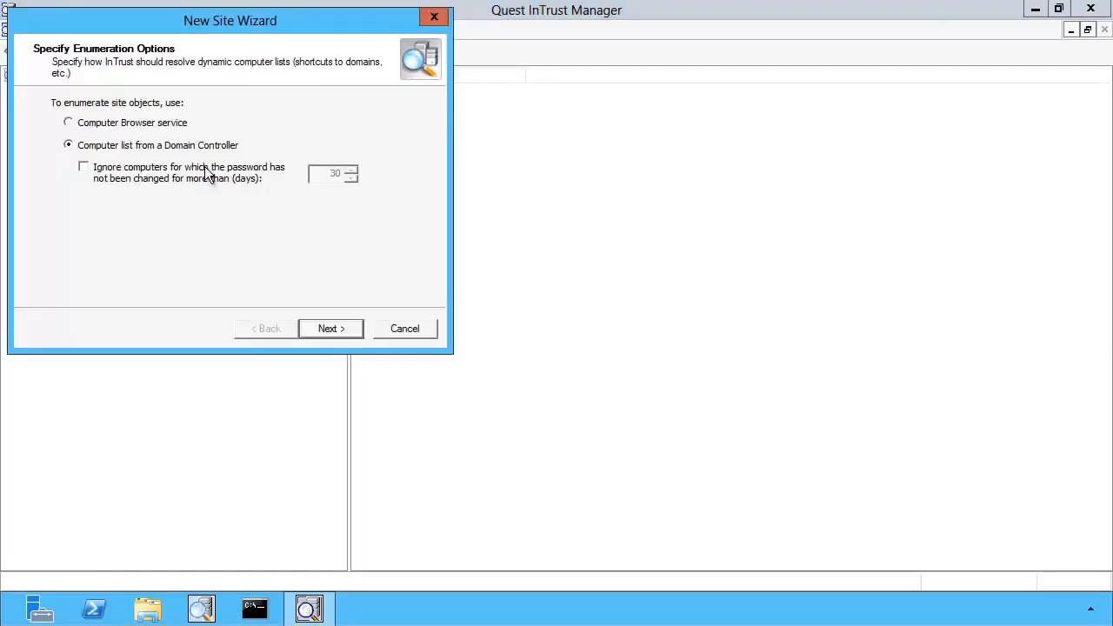
Keep the default enumeration and InTrust server, and add the SQL computer from domain.com as a site object
left_click(340, 330)
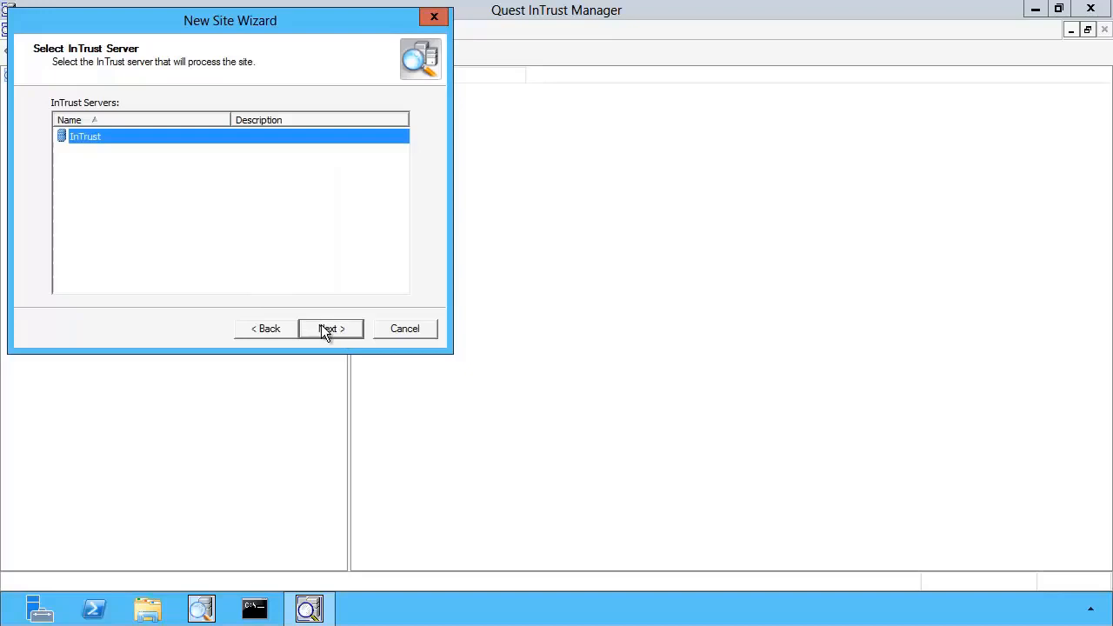
left_click(324, 331)
left_click(248, 295)
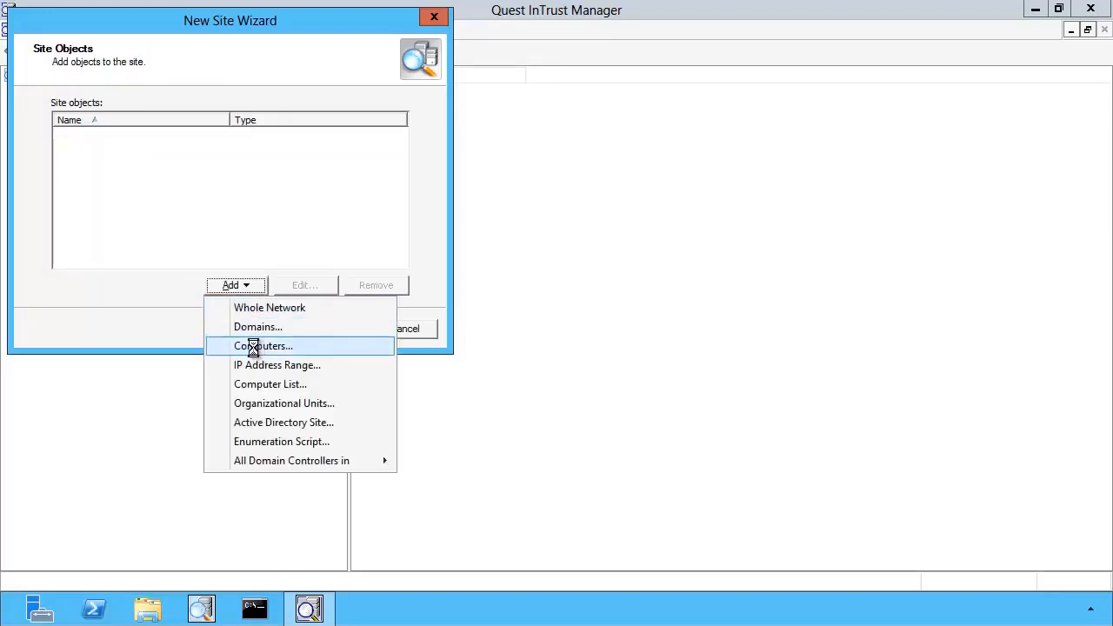
left_click(257, 348)
left_click(335, 210)
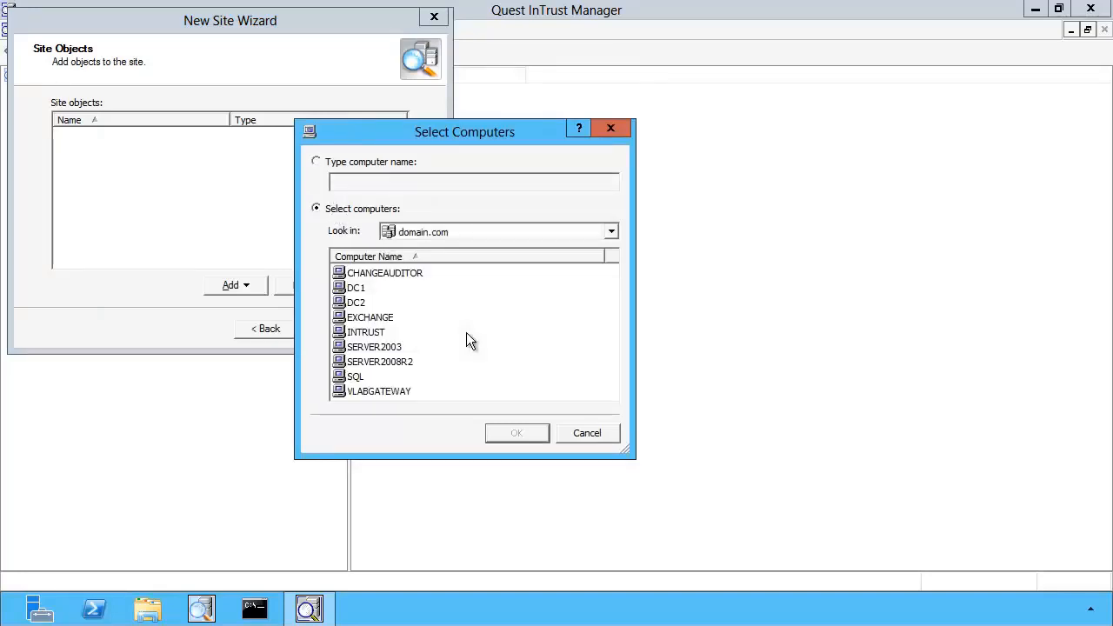
left_click(358, 380)
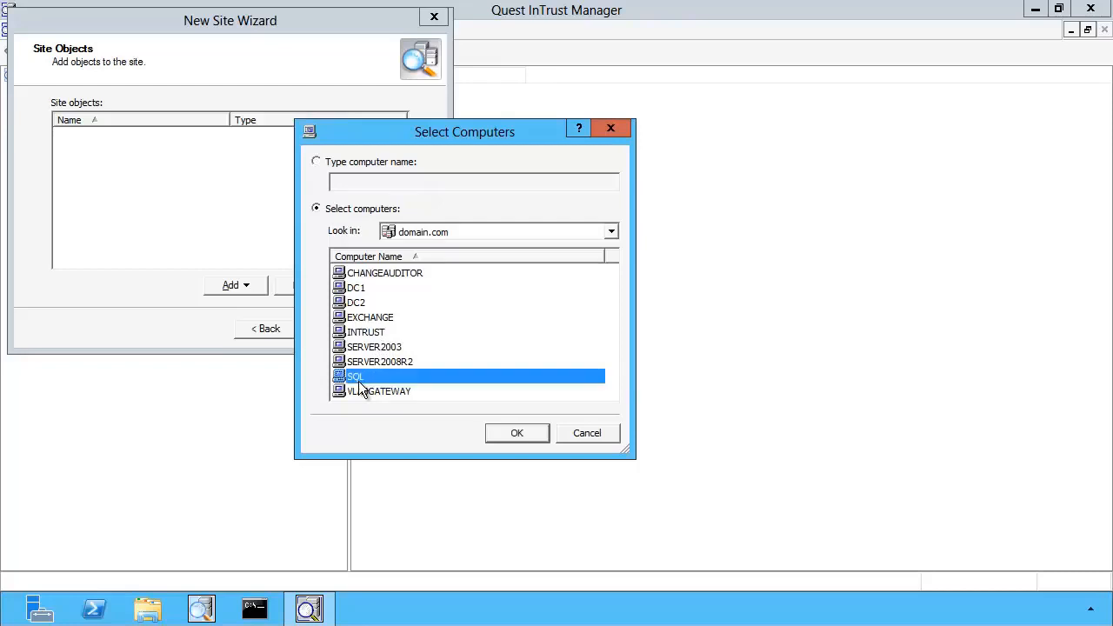
left_click(524, 433)
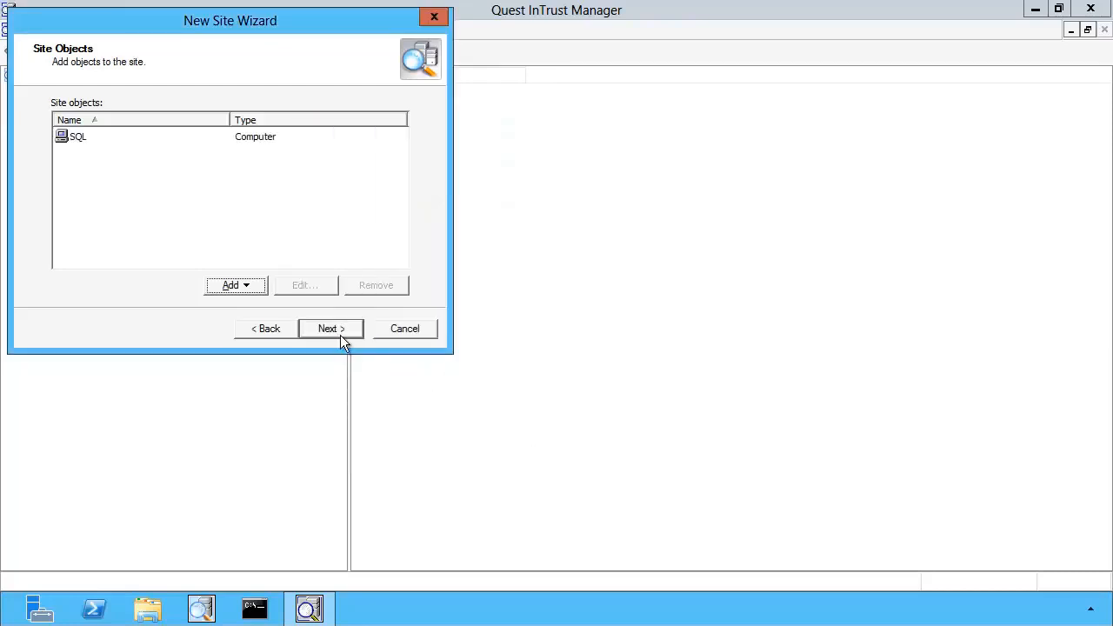
Skip the filter, name the site "SQL site" and finish the New Site Wizard
left_click(339, 330)
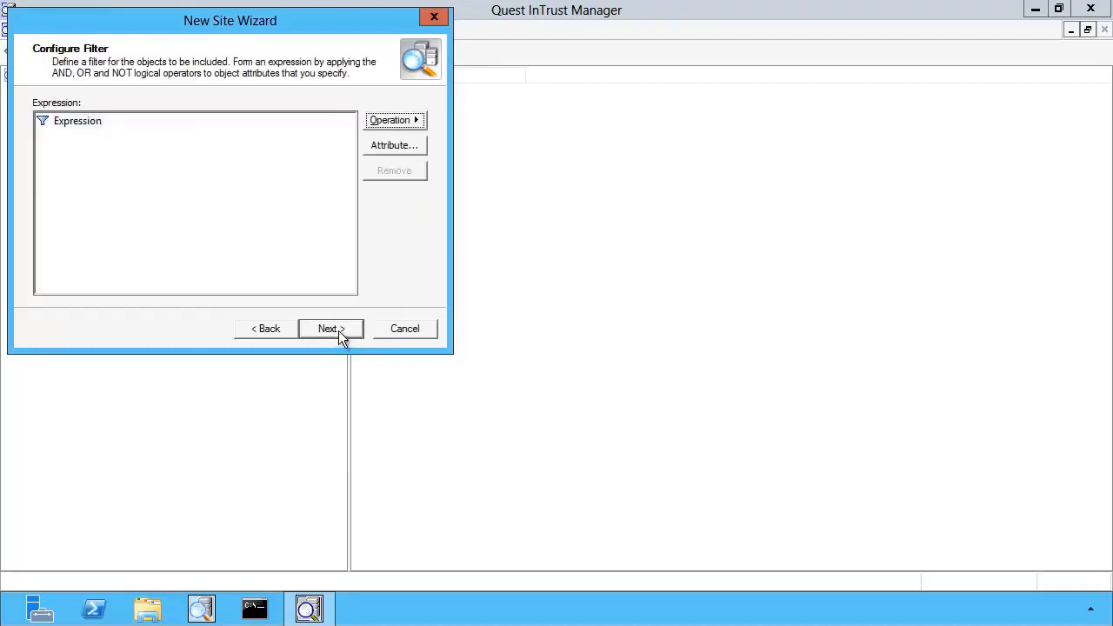
left_click(338, 331)
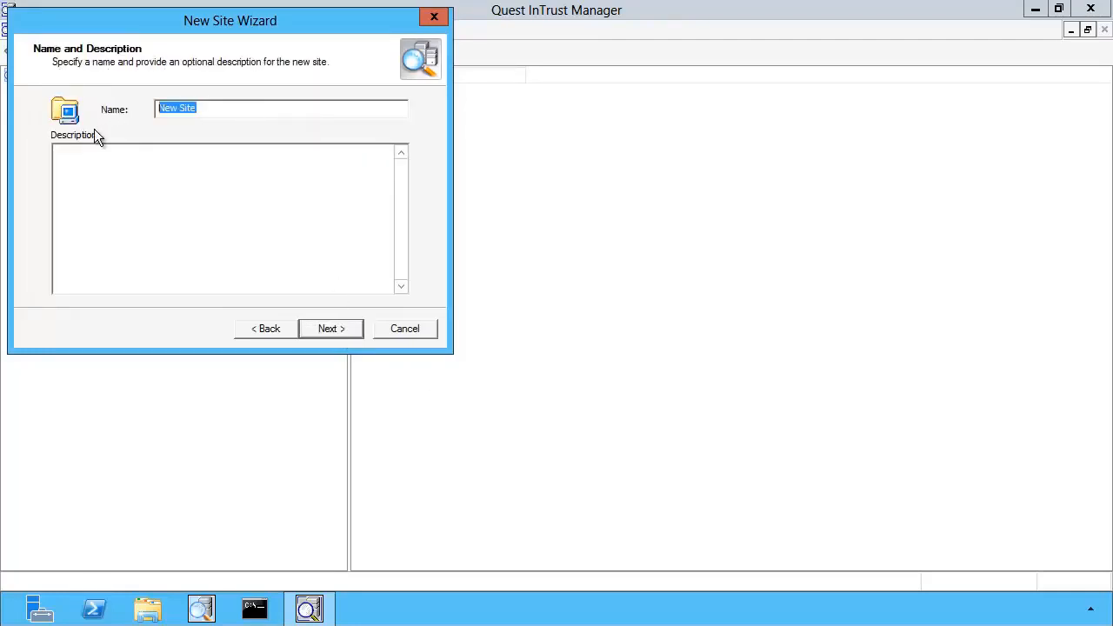
key("BackSpace")
type("SQL site")
left_click(335, 332)
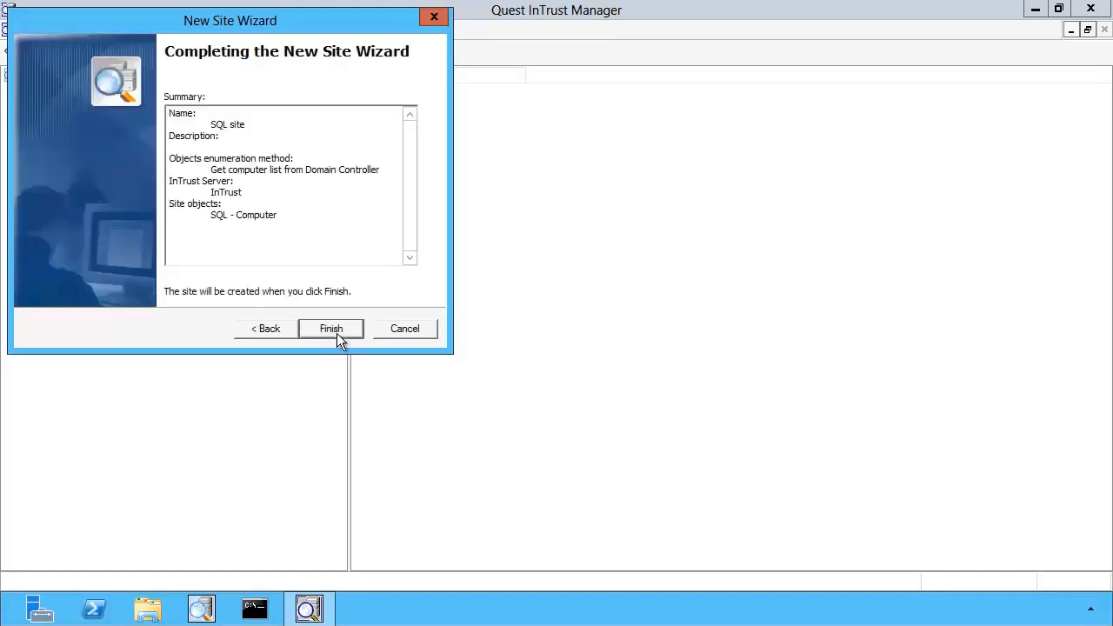
left_click(331, 328)
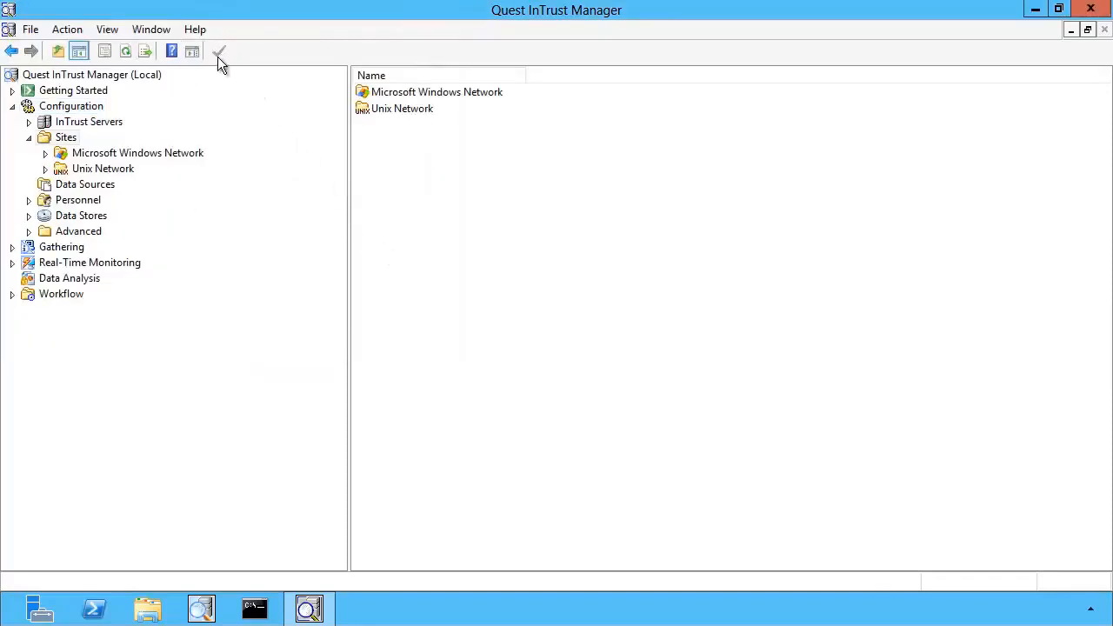
Install agents on the SQL site
left_click(44, 153)
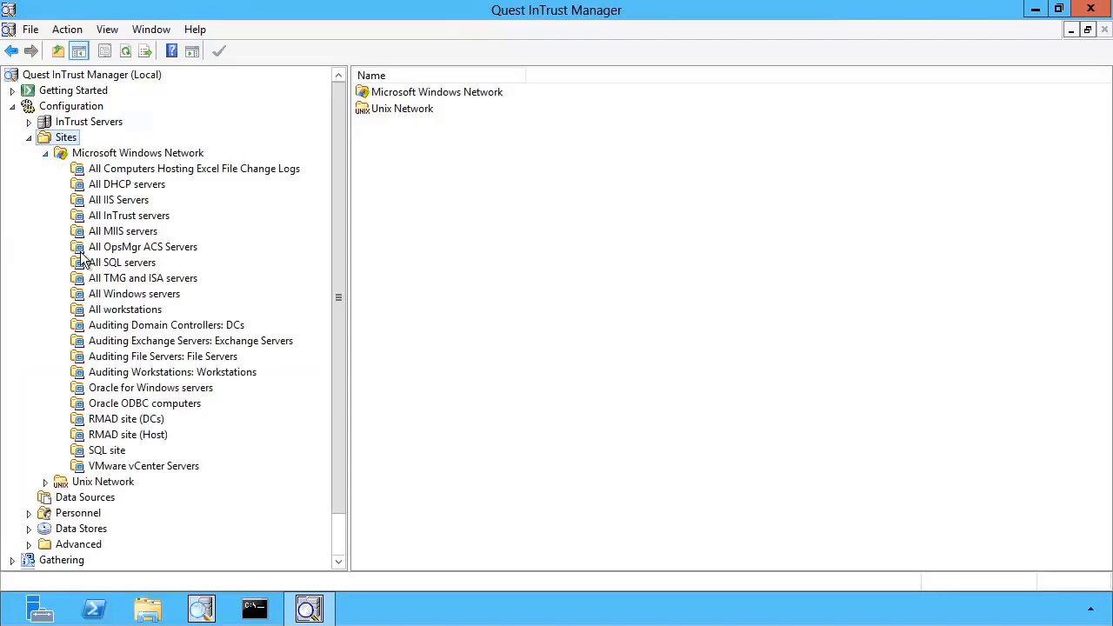
right_click(103, 451)
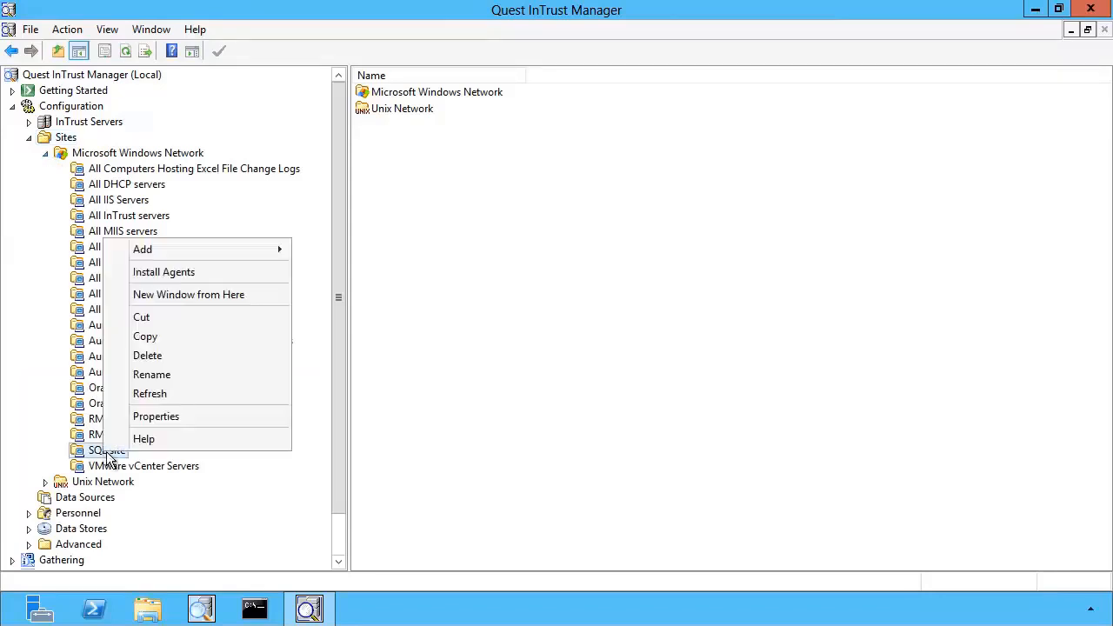
left_click(224, 274)
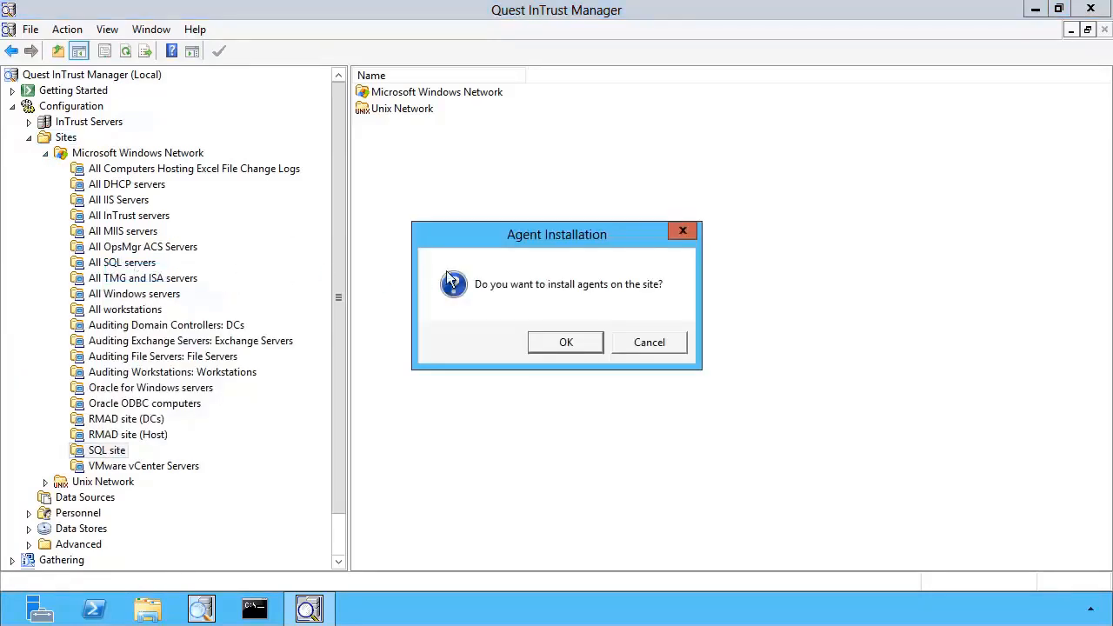
left_click(564, 342)
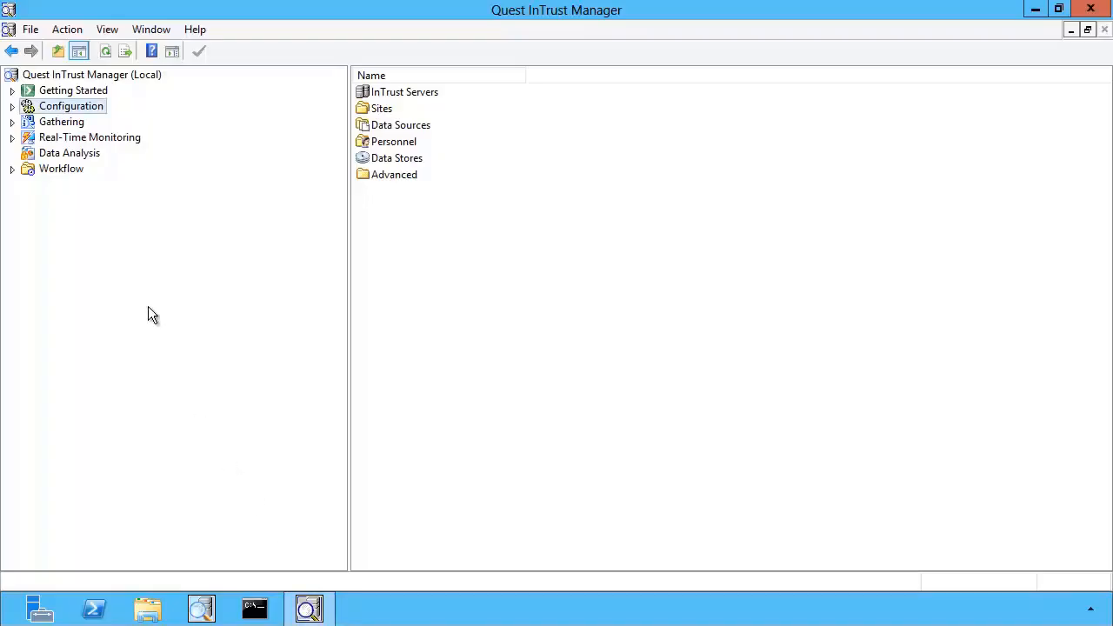
Duplicate the Microsoft SQL server C2 log (events for reporting) data source by copying and pasting it into Data Sources
left_click(13, 106)
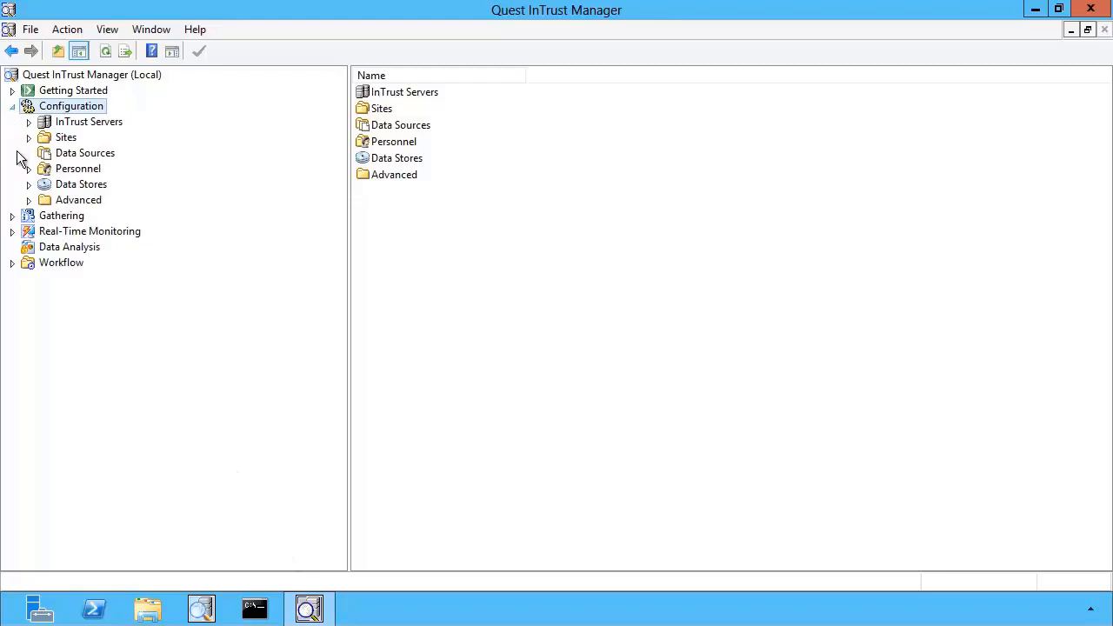
left_click(63, 156)
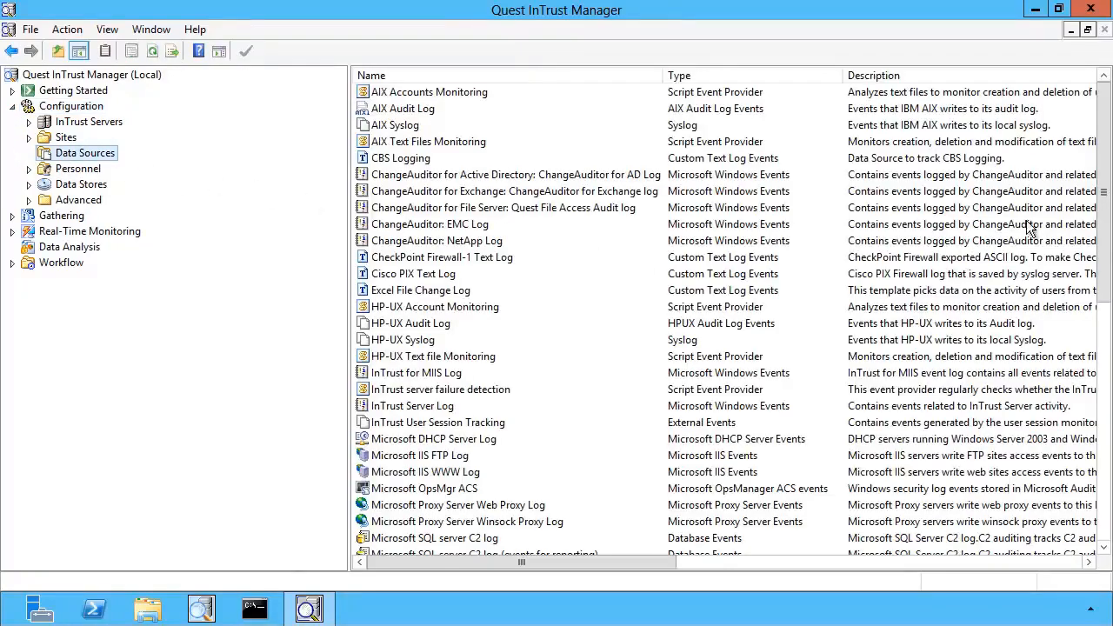
left_click_drag(1102, 217, 1102, 347)
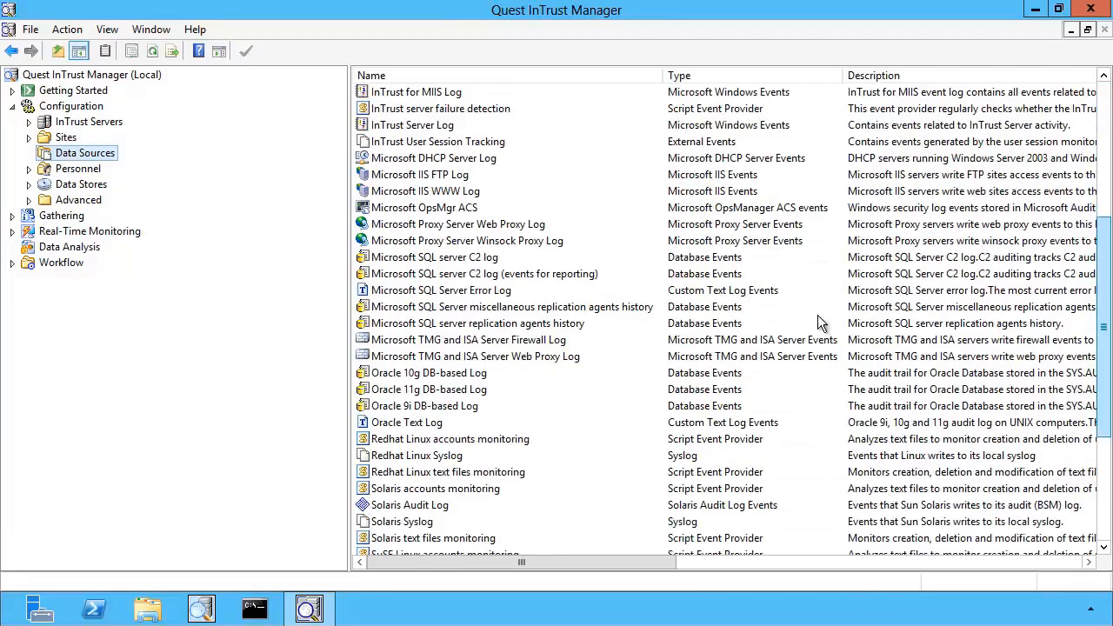
left_click(505, 276)
right_click(505, 280)
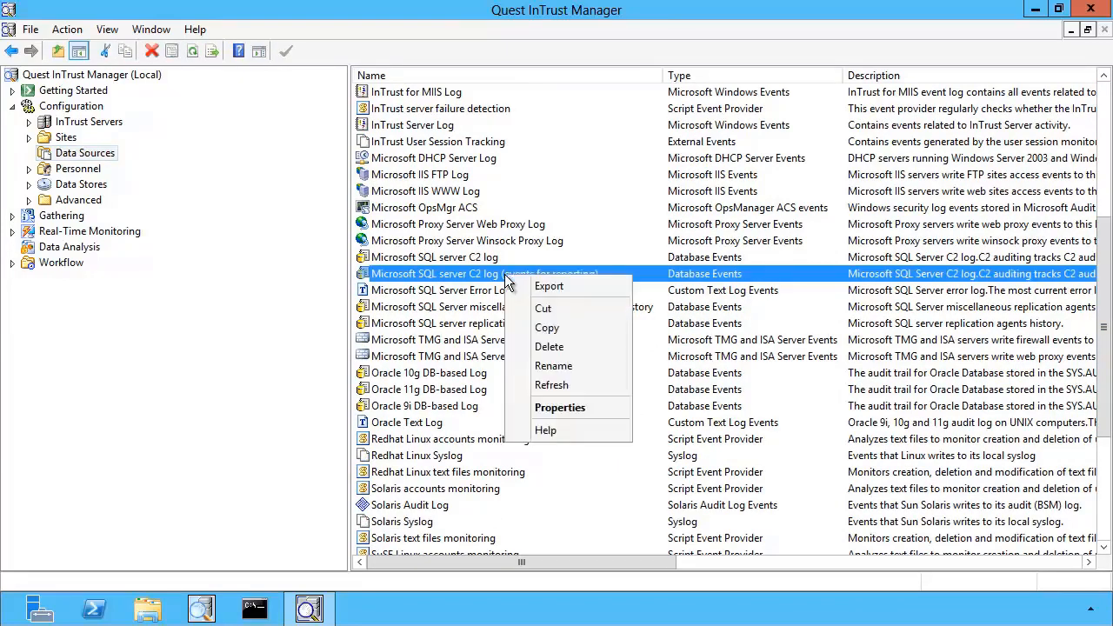
left_click(546, 328)
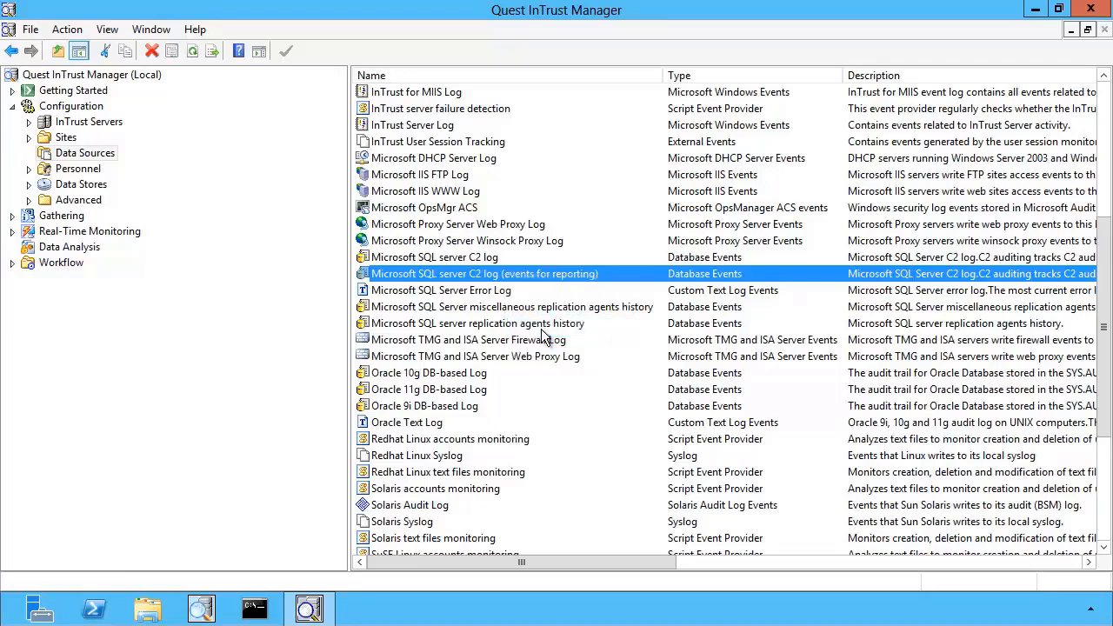
right_click(99, 150)
left_click(166, 227)
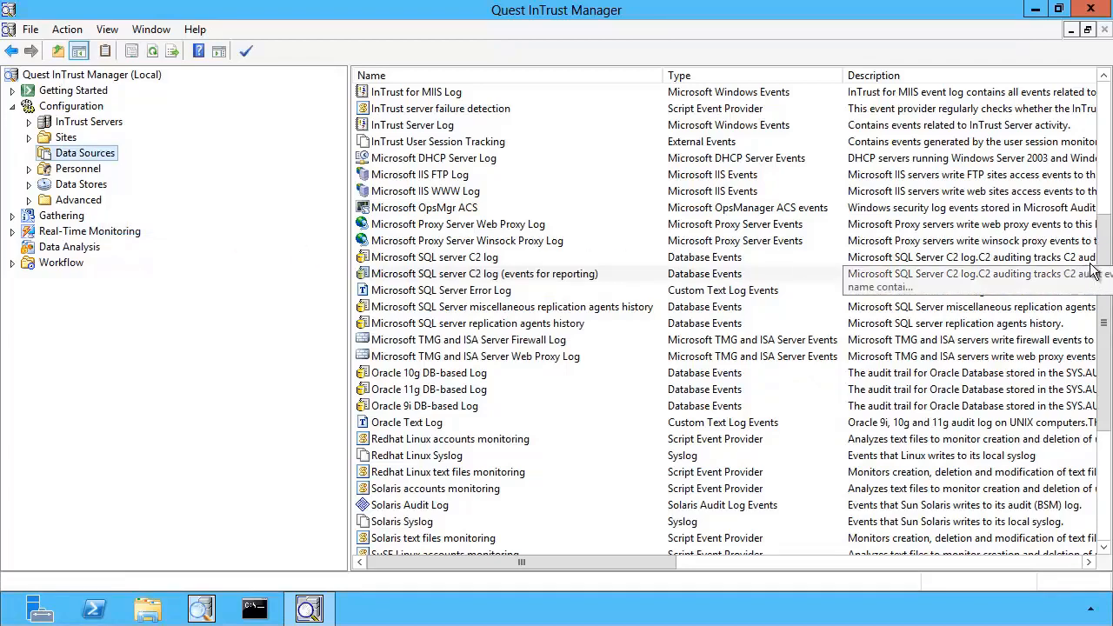
Rename the copied data source to "custom Microsoft SQL server C2 log (events for reporting)"
left_click_drag(1110, 390, 1109, 498)
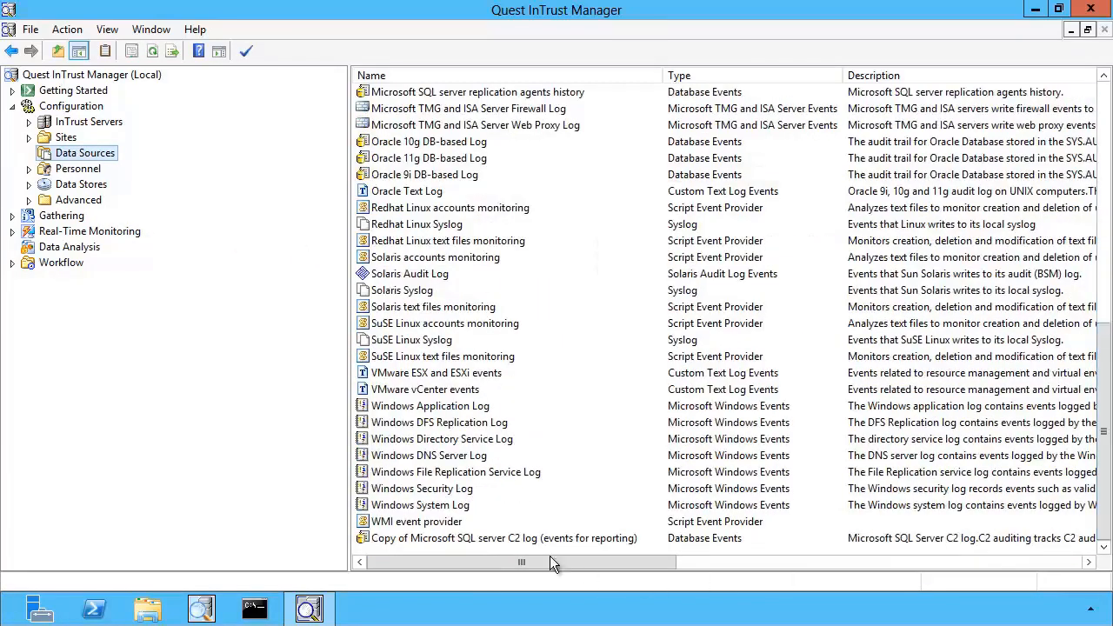
right_click(491, 544)
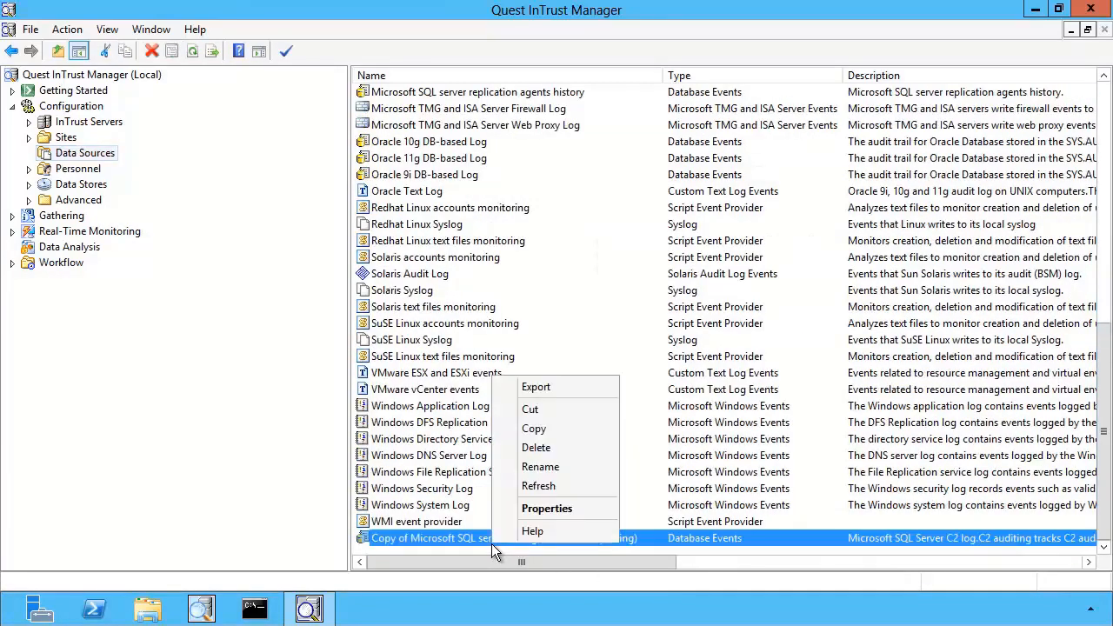
left_click(538, 467)
key("Home")
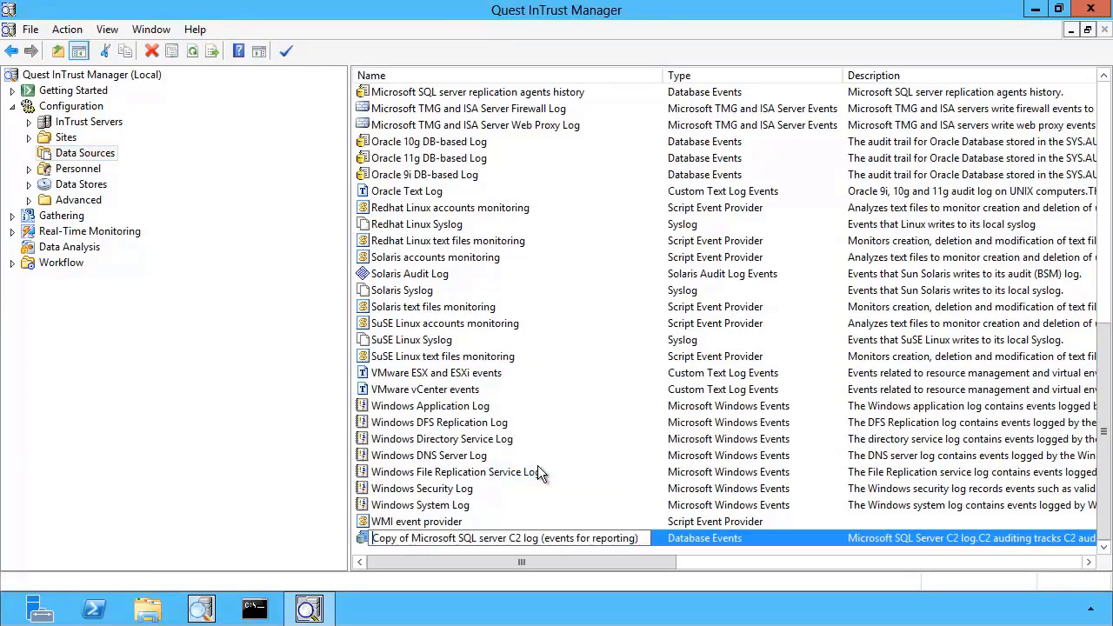
key("Delete")
key("Delete")
key("Delete")
key("Delete")
key("Delete")
key("Delete")
key("Delete")
key("Delete")
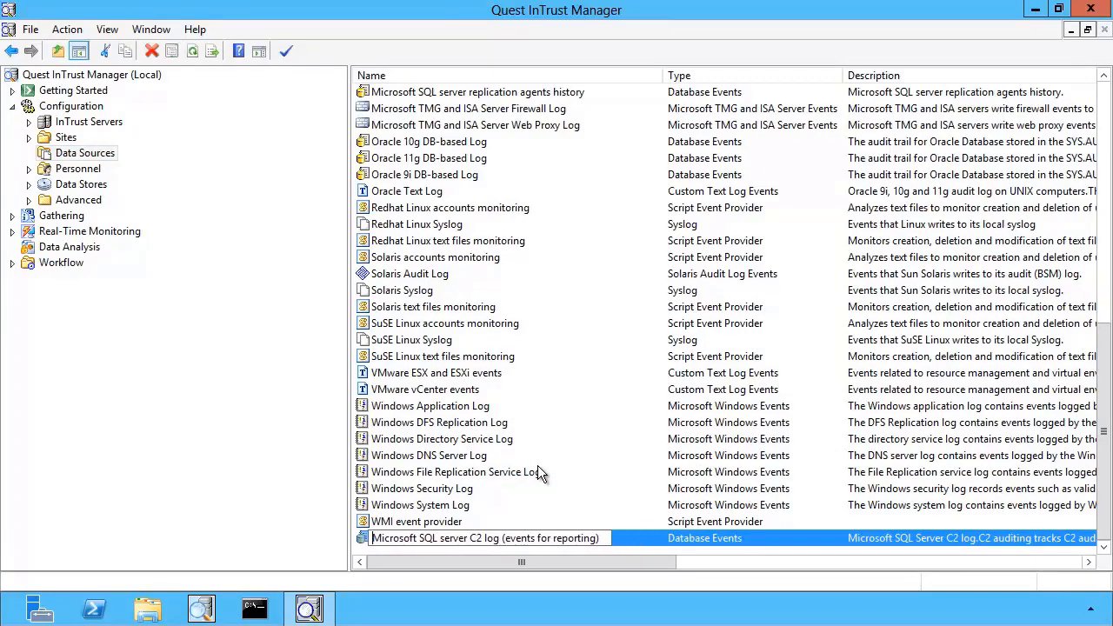
type("cust")
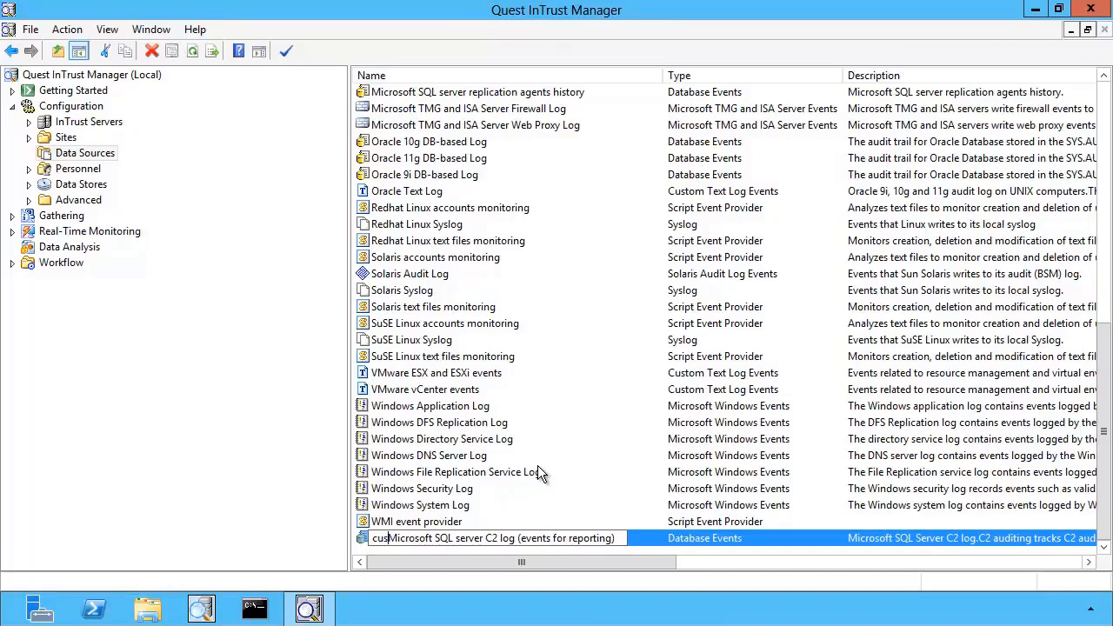
type("om")
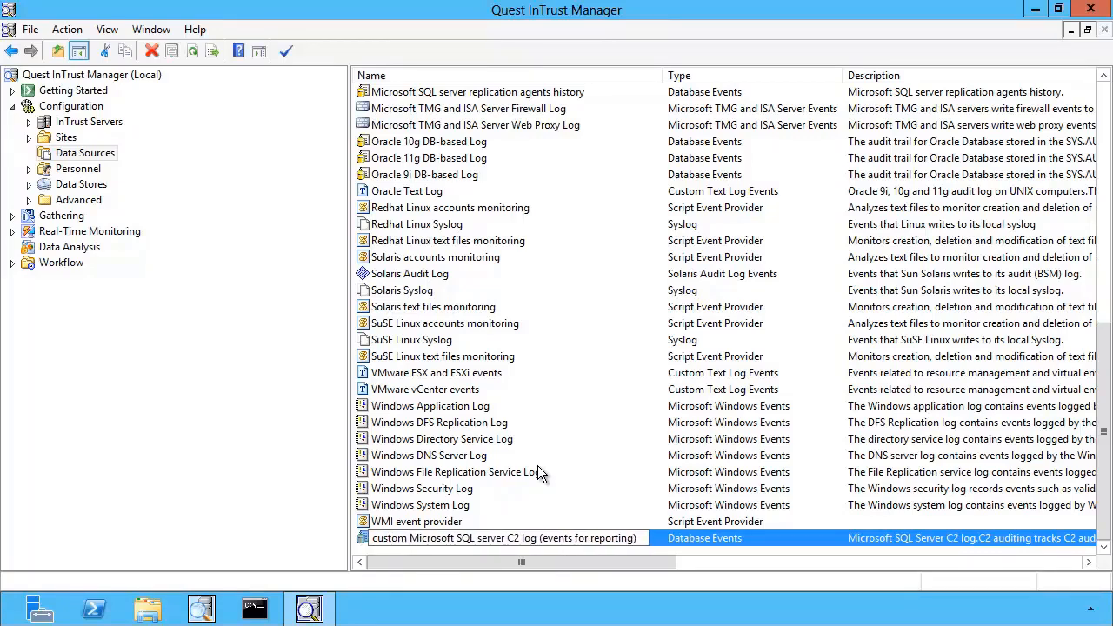
key("Return")
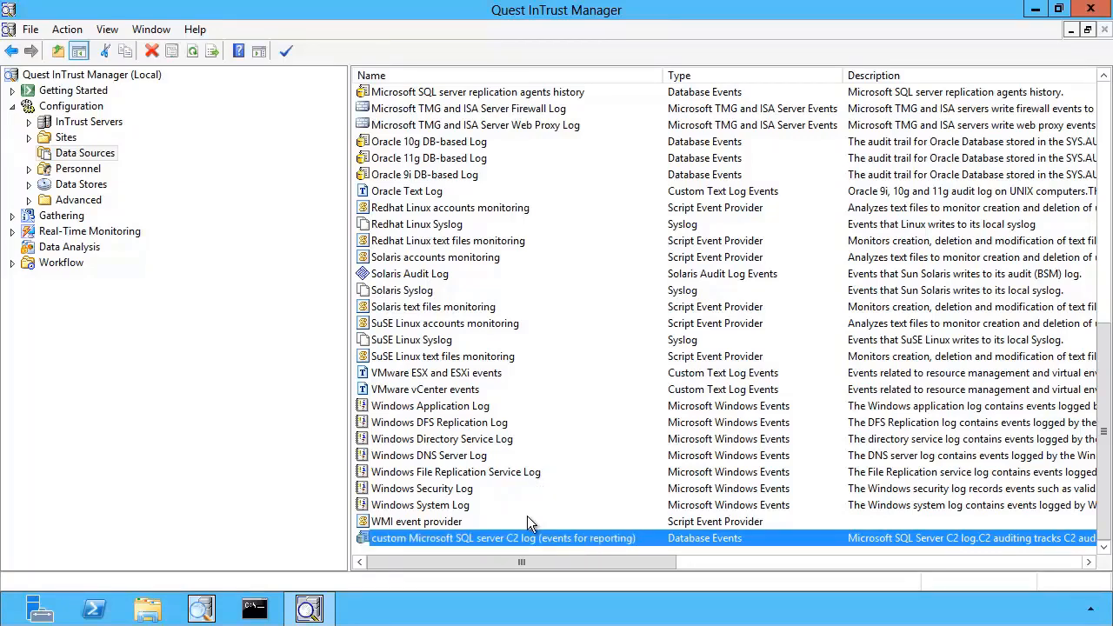
In the custom data source's properties, create an ODBC connection string using the SQL Server driver and server sql
right_click(528, 541)
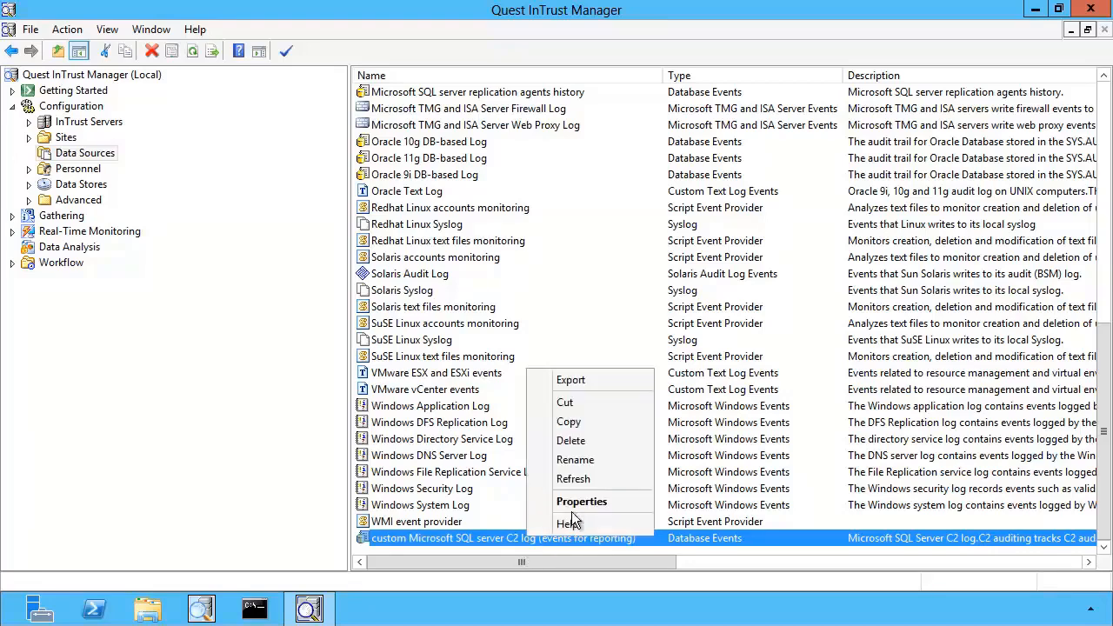
left_click(591, 503)
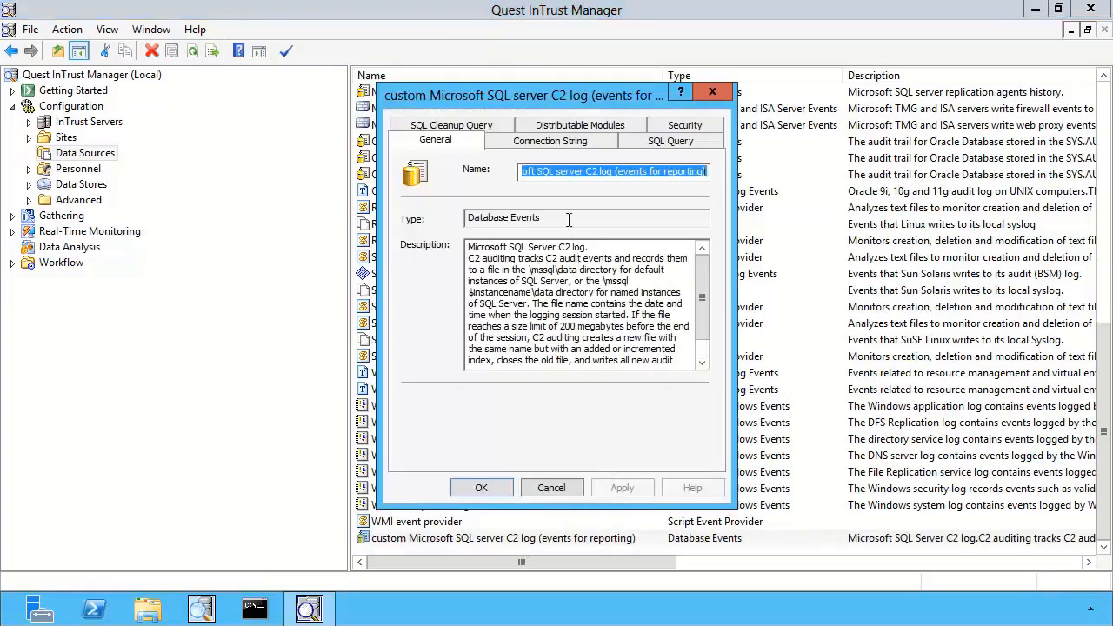
left_click(556, 146)
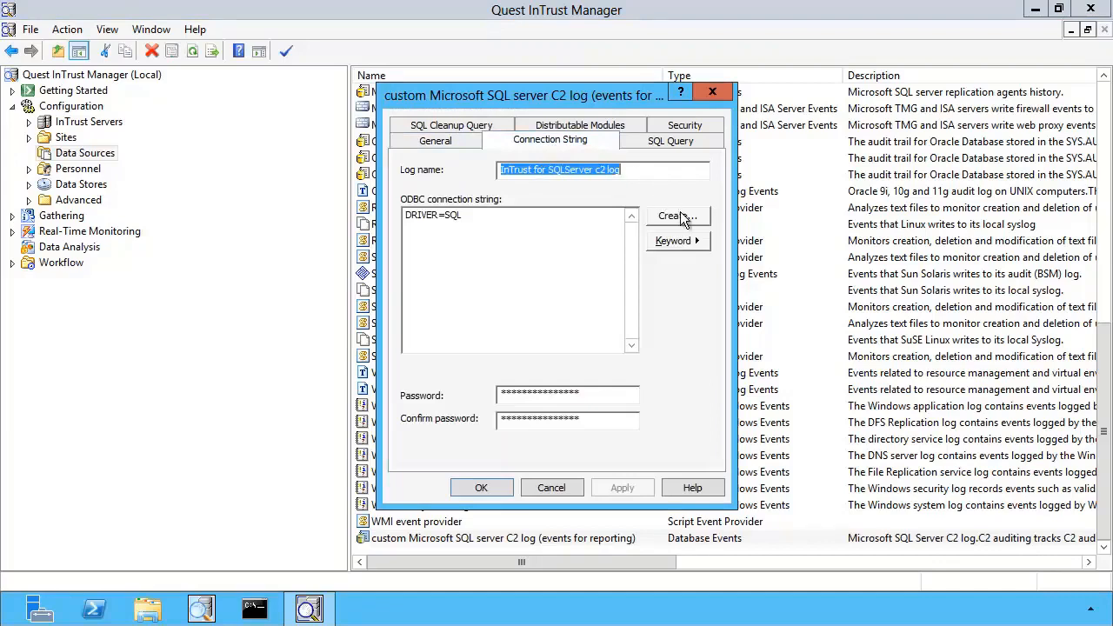
left_click(683, 218)
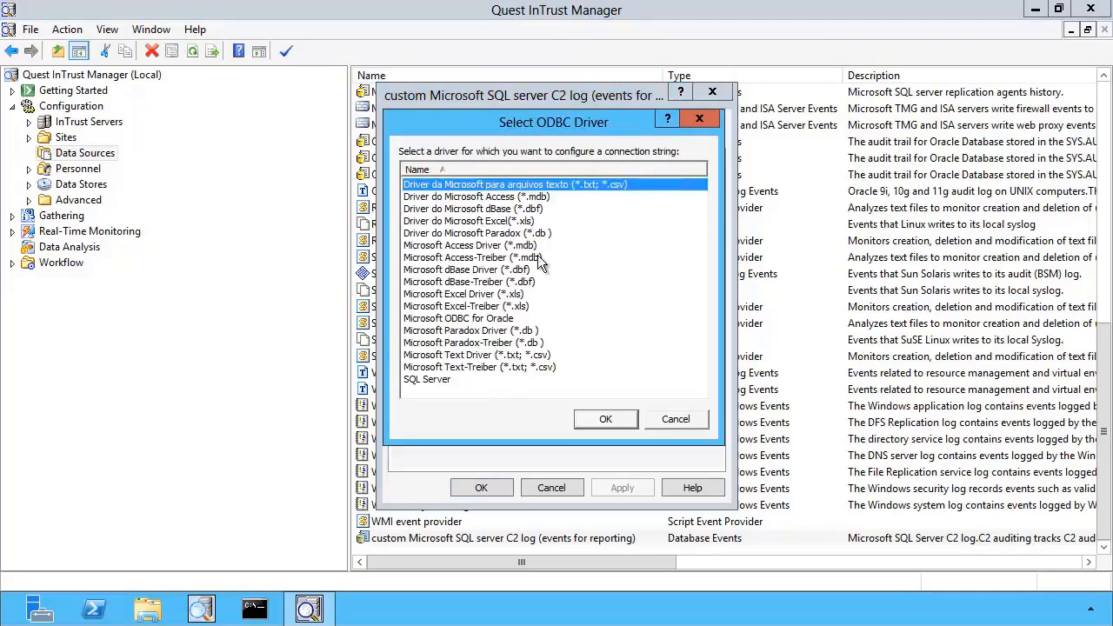
left_click(432, 380)
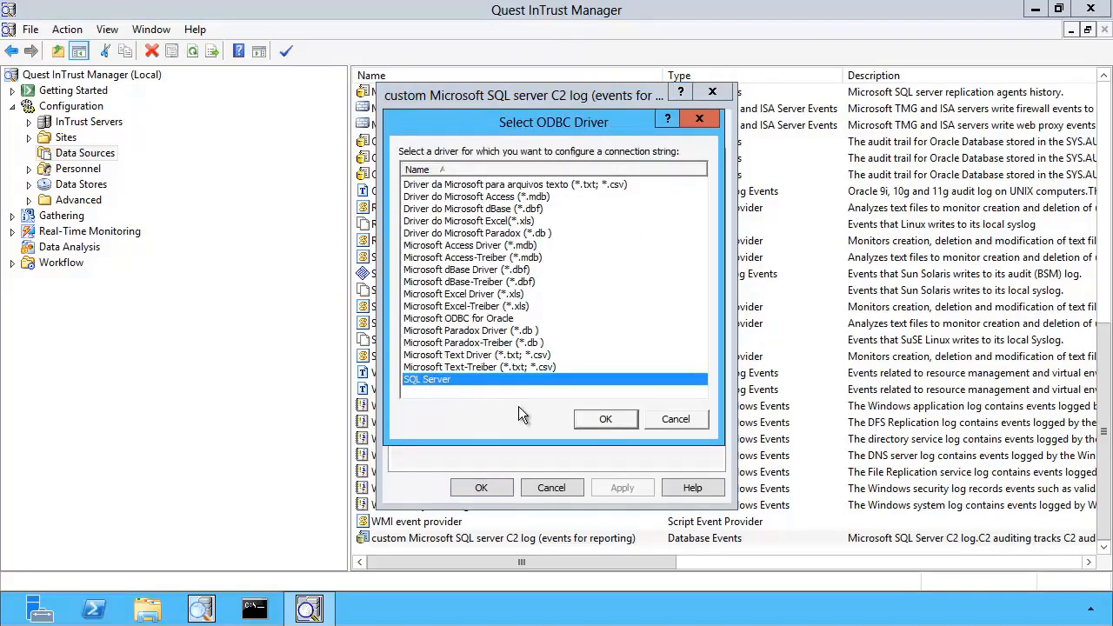
left_click(605, 419)
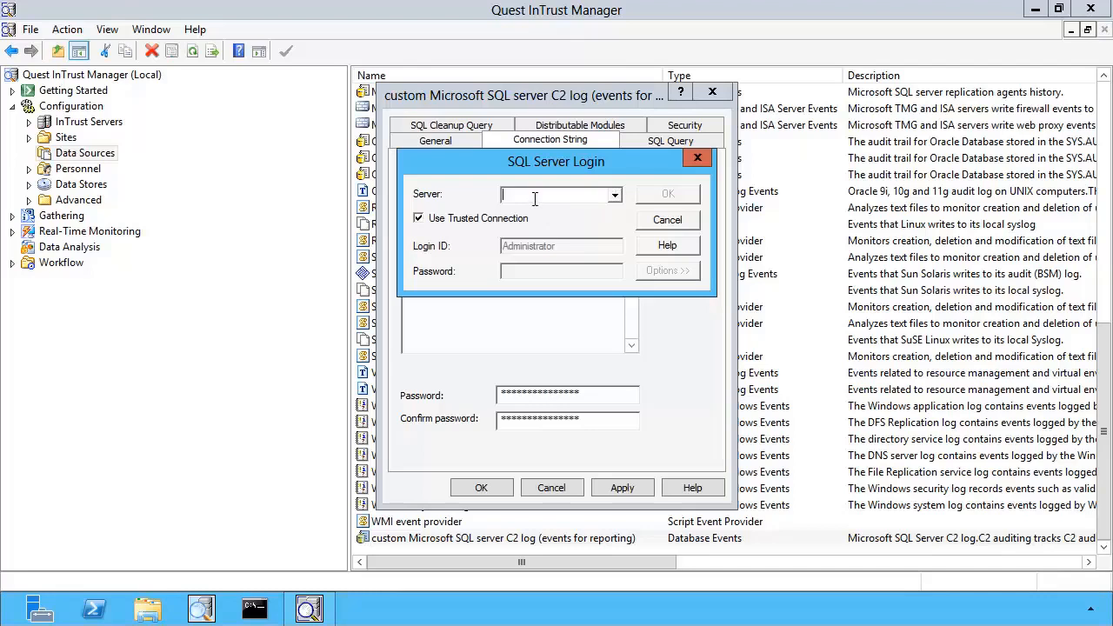
type("sql")
key("Return")
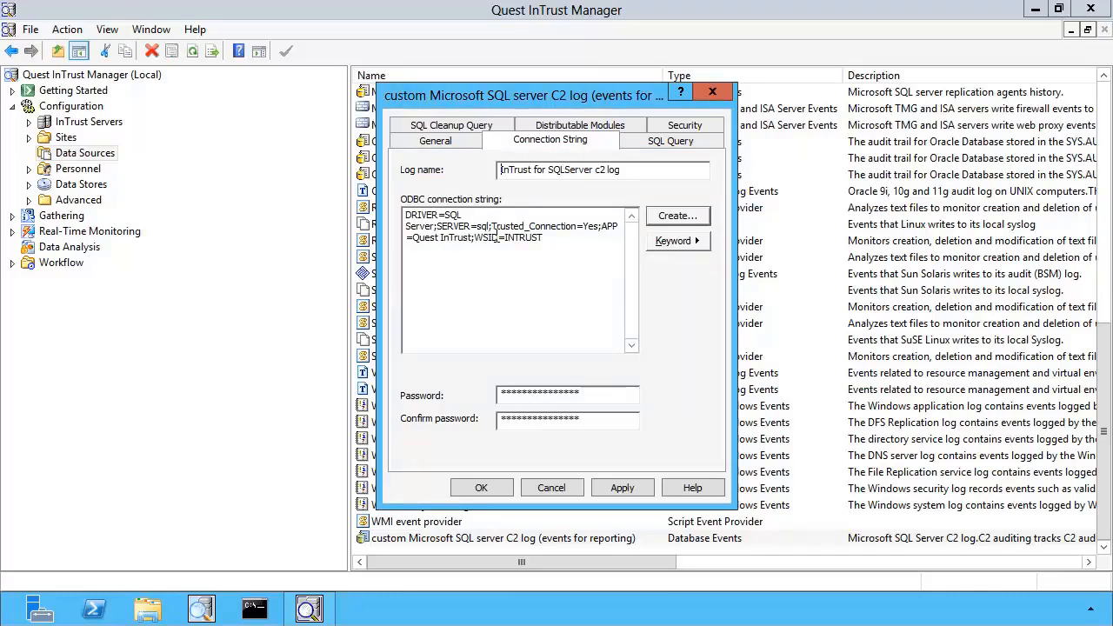
Replace the server value in the connection string with %computer_name% and save the data source properties
left_click(493, 226)
key("BackSpace")
key("BackSpace")
key("BackSpace")
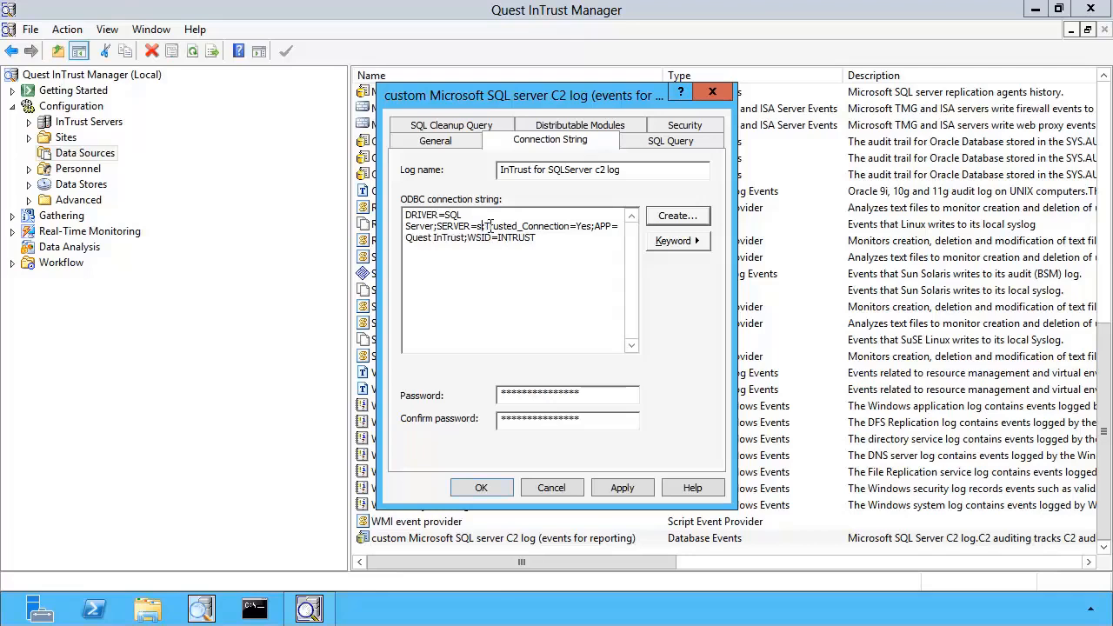
key("BackSpace")
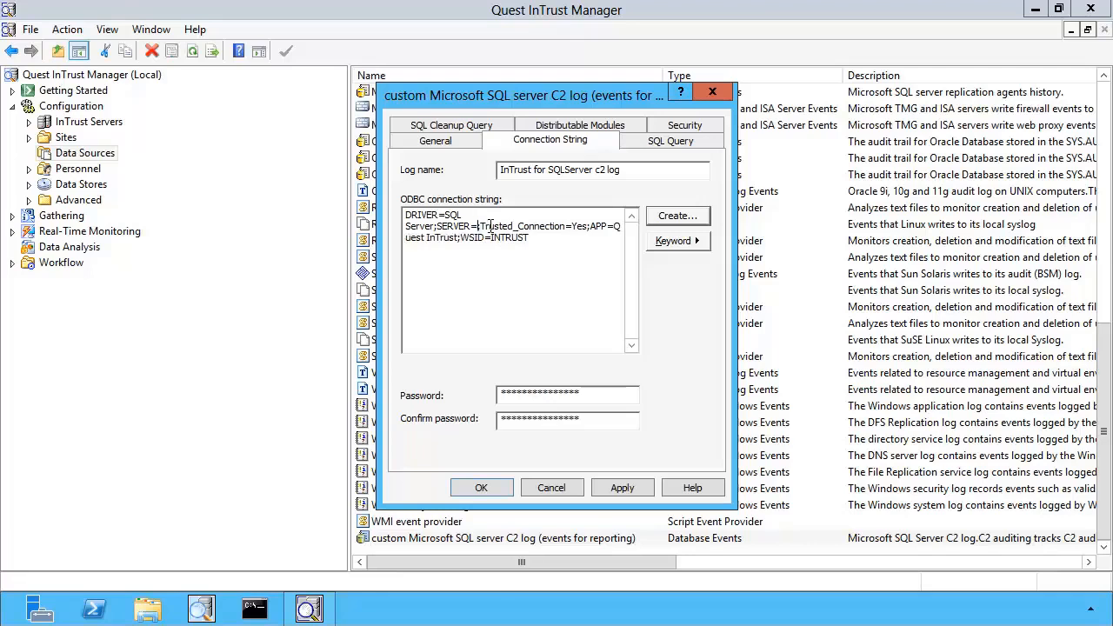
type("%comput")
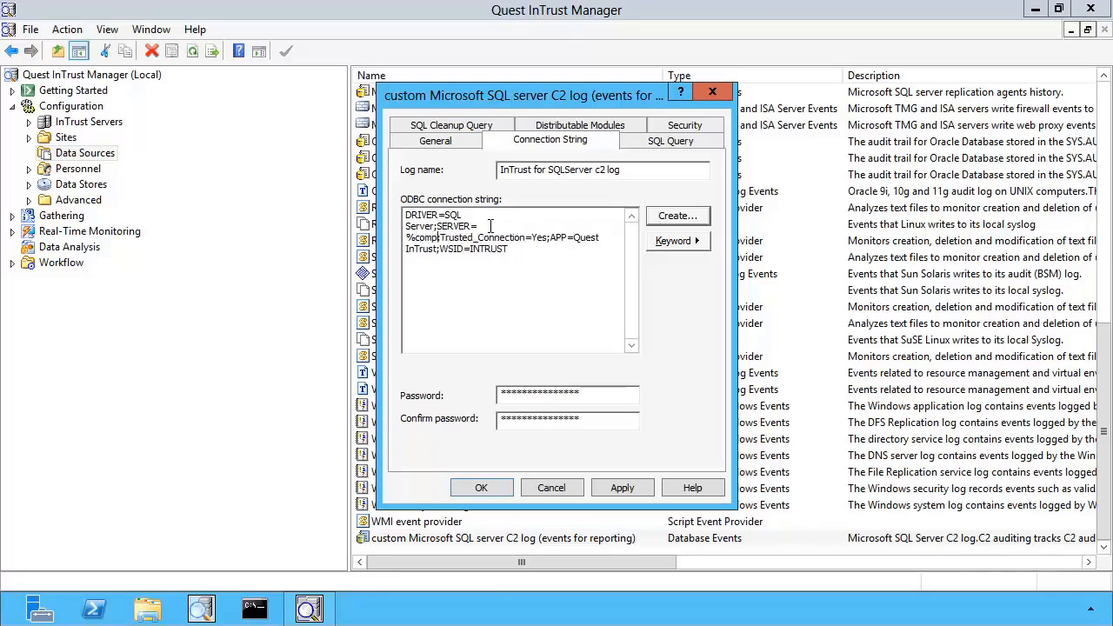
type("er_name")
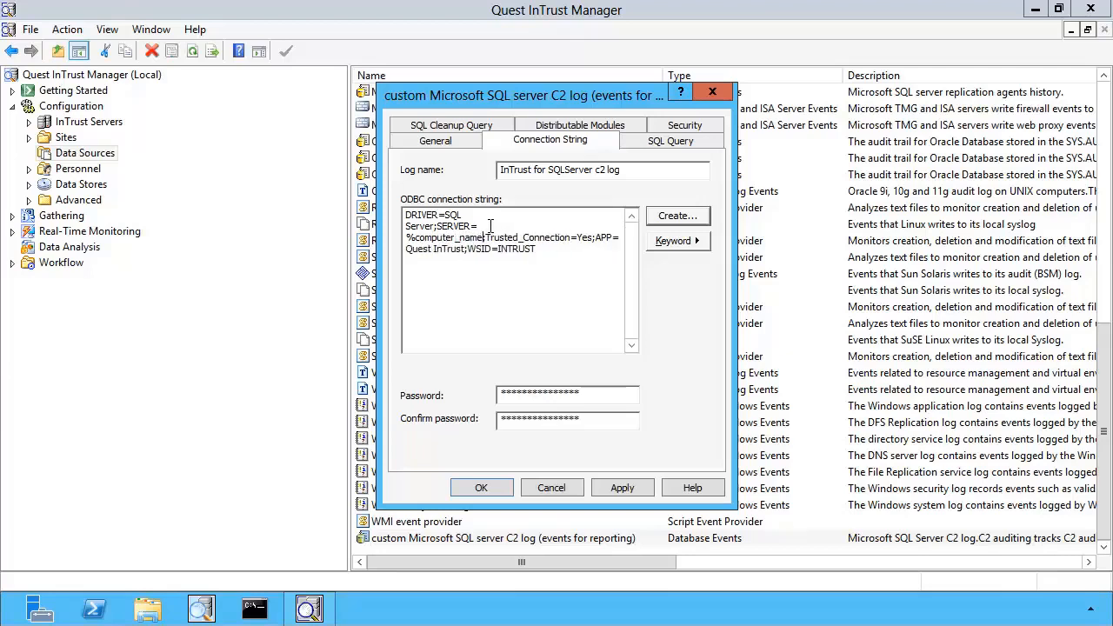
type("%")
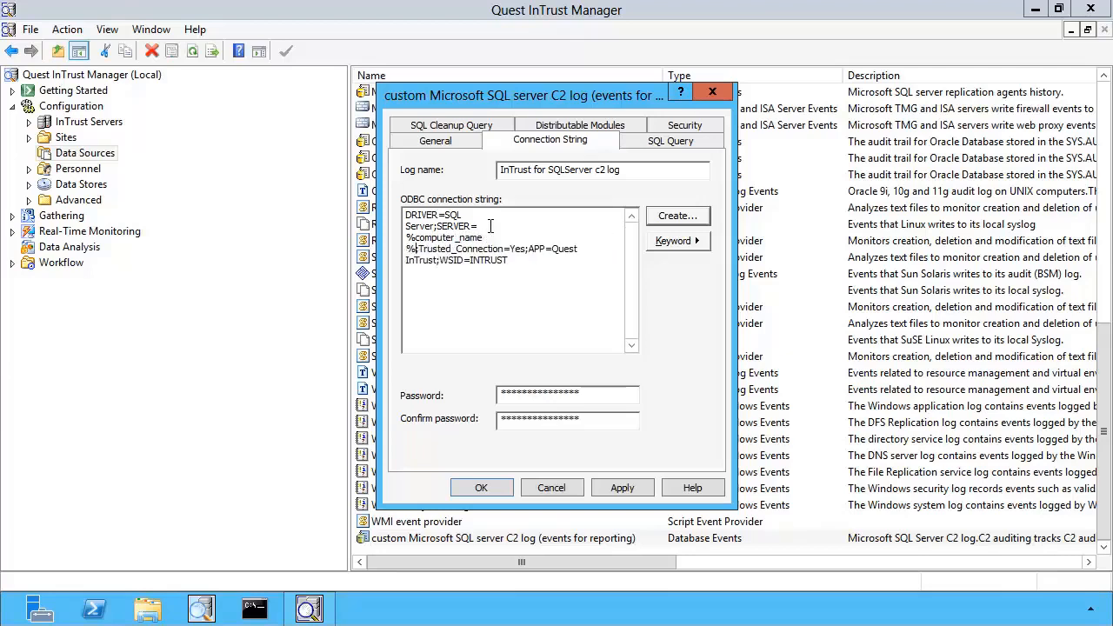
left_click(476, 492)
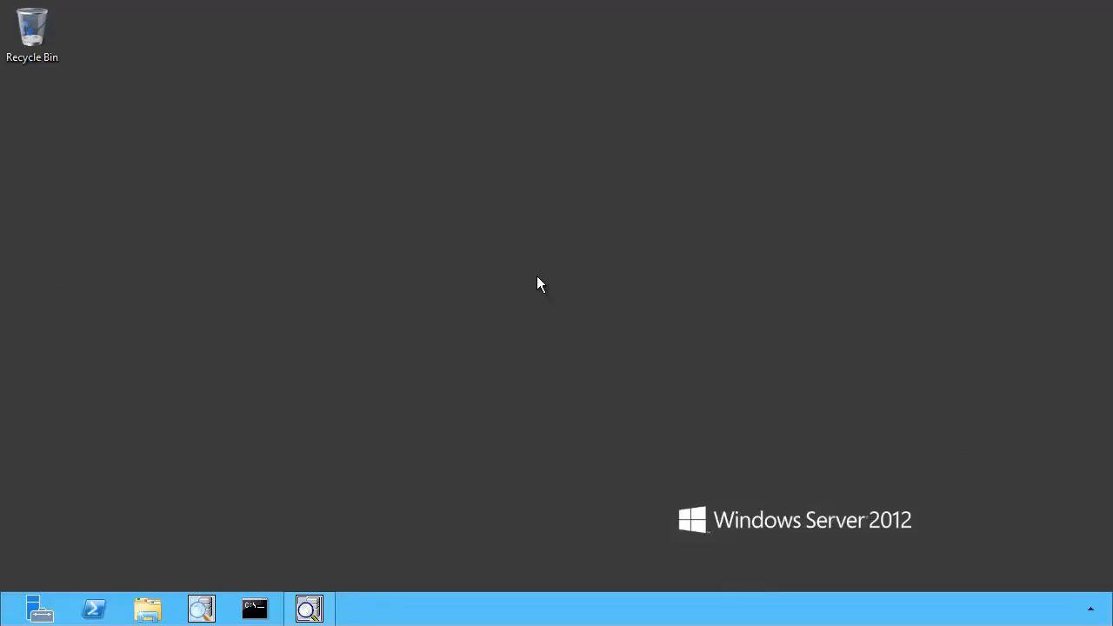
Create a new task under Workflow Tasks named "SQL gather task"
left_click(308, 609)
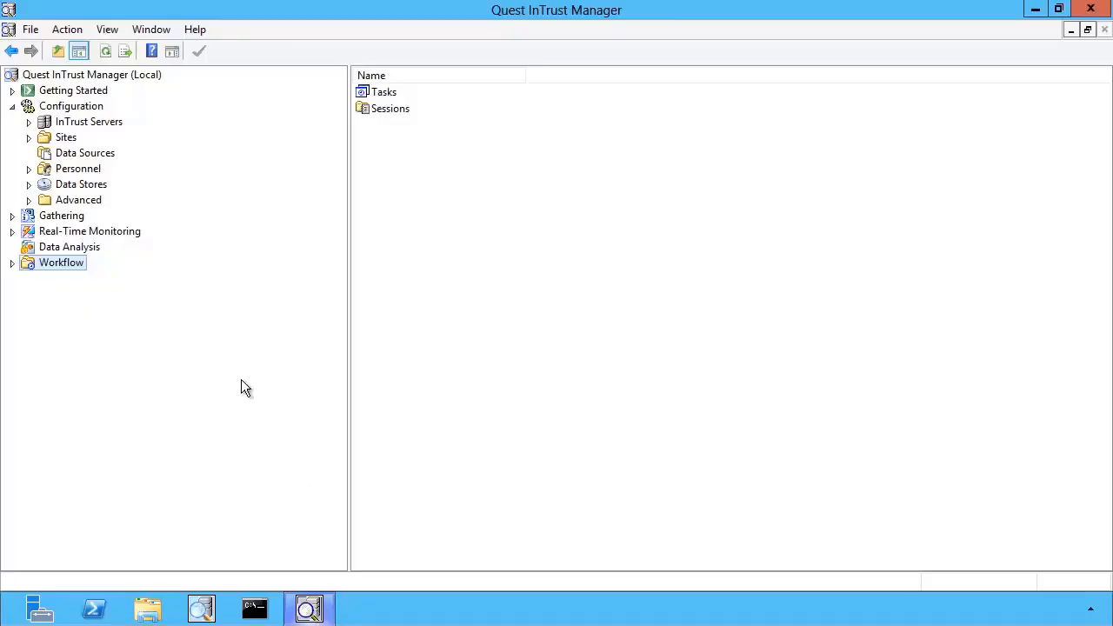
left_click(12, 263)
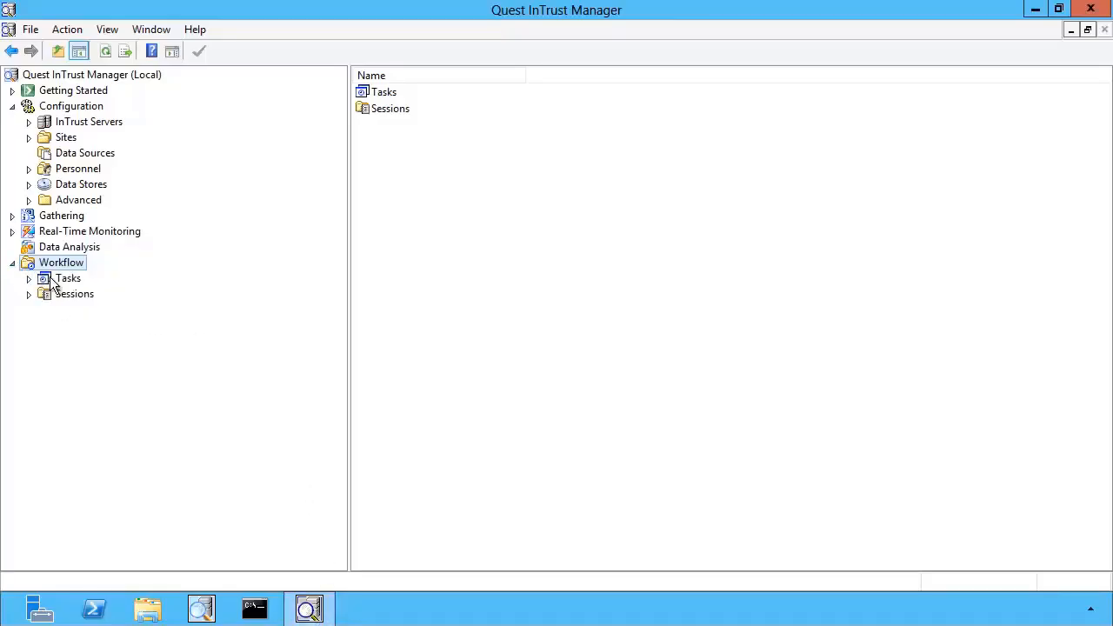
right_click(53, 285)
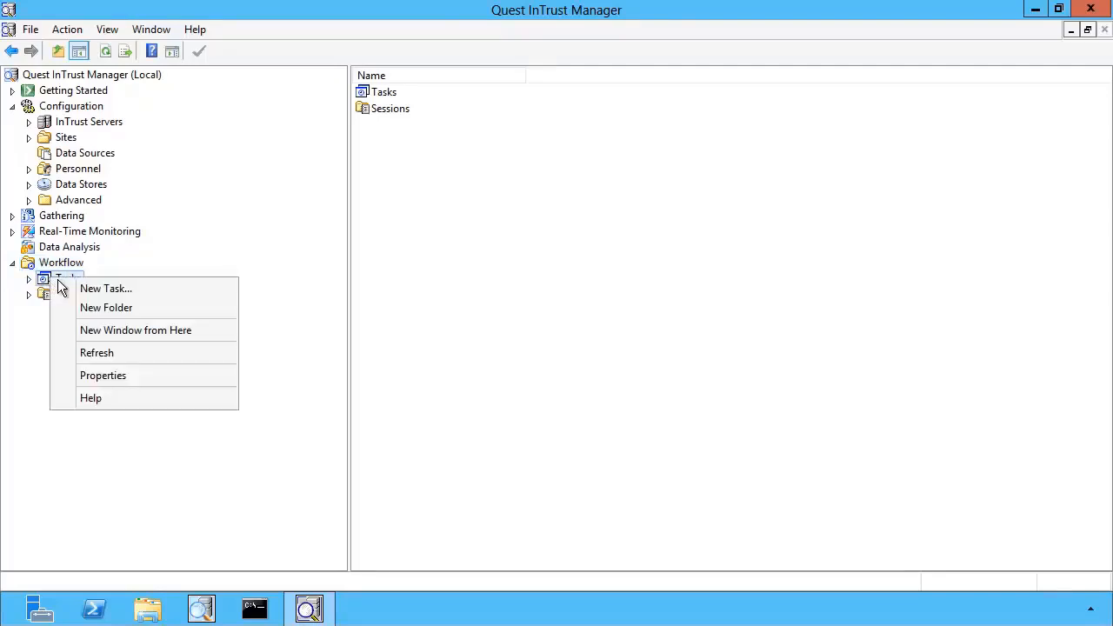
left_click(111, 294)
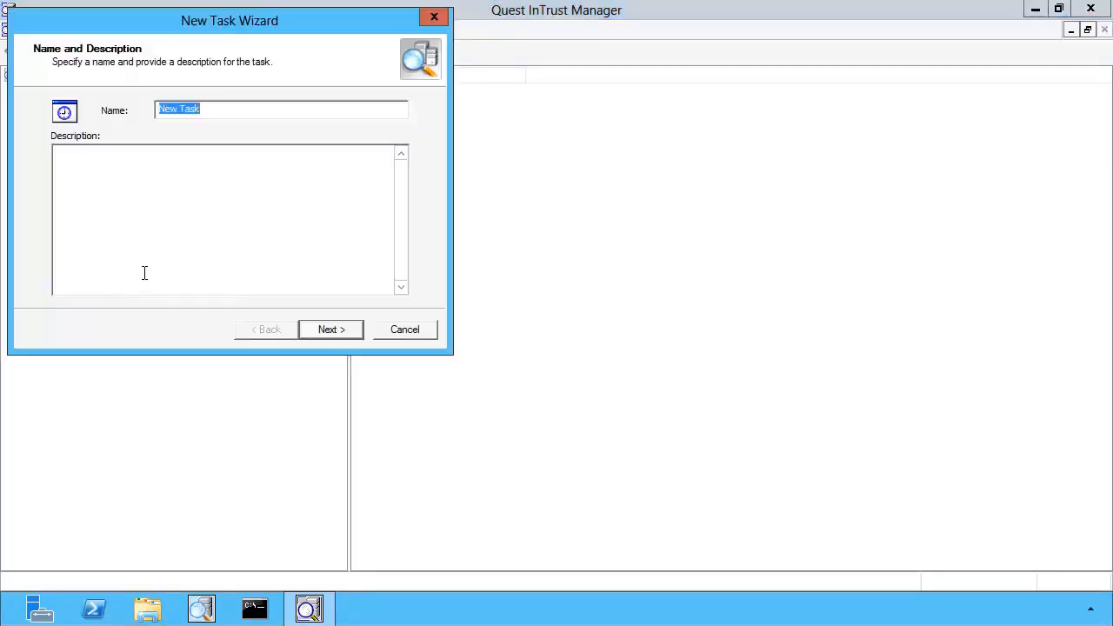
type("SQL")
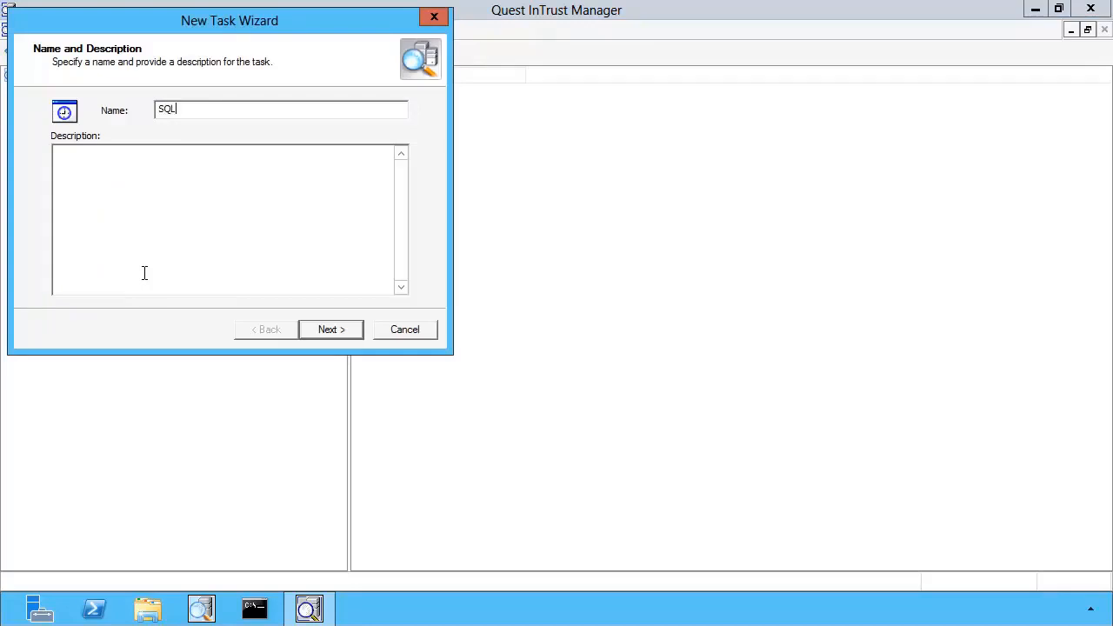
type(" gather task")
left_click(320, 330)
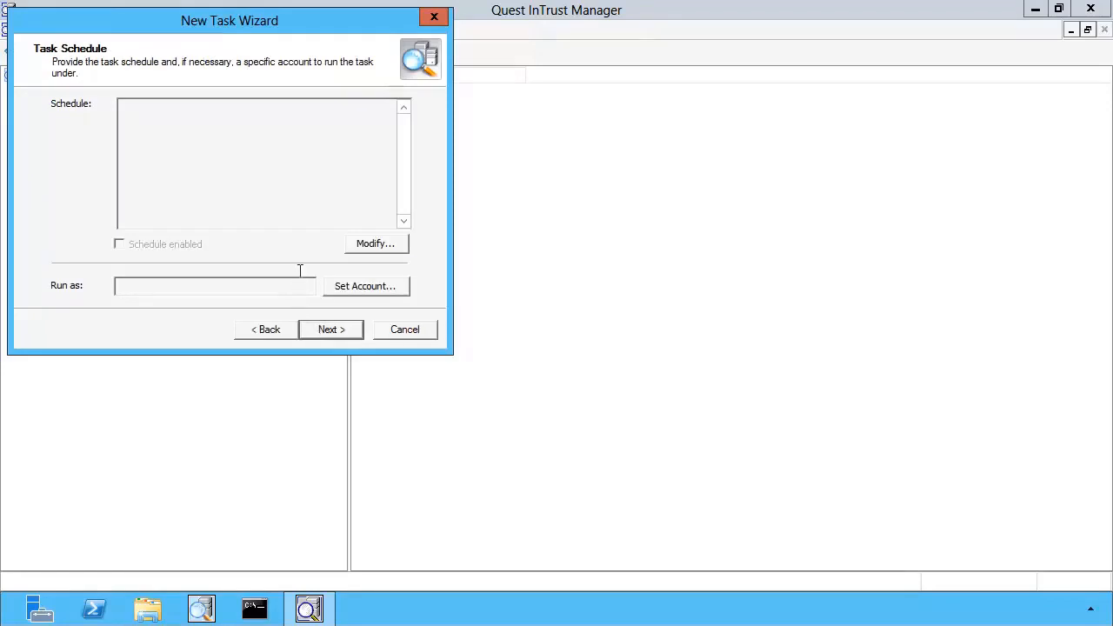
Leave the task schedule unset and finish the New Task Wizard
left_click(363, 244)
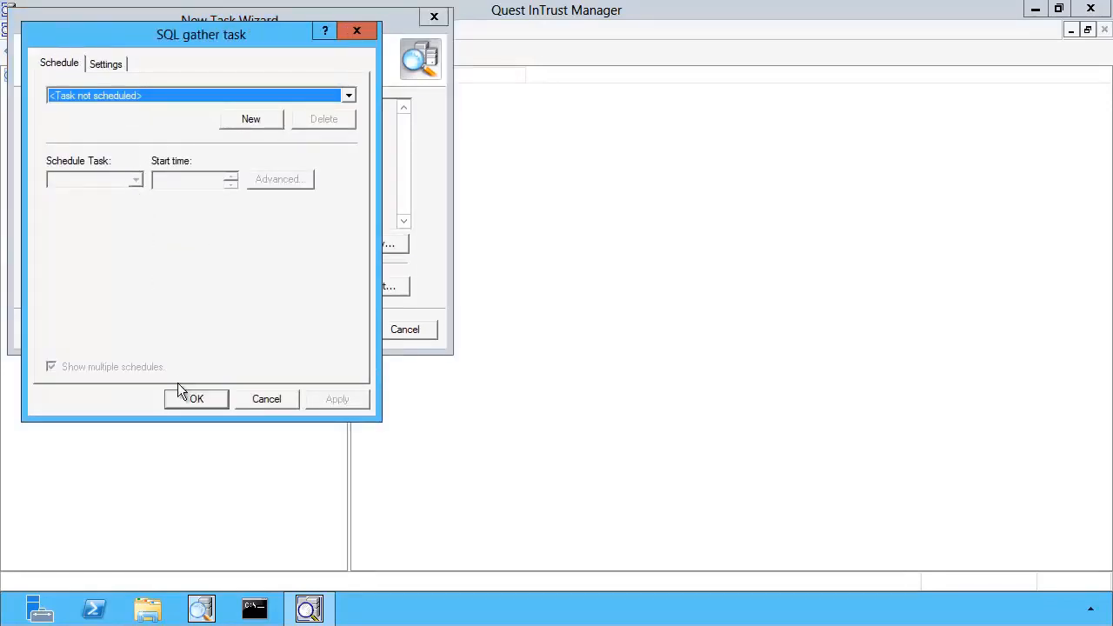
left_click(182, 404)
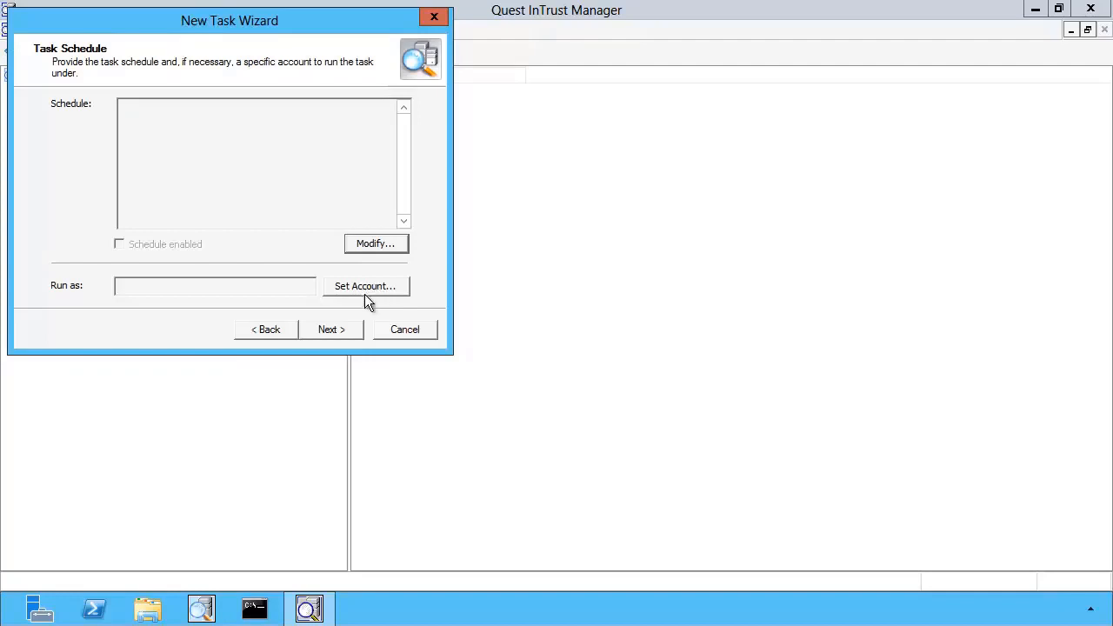
left_click(328, 329)
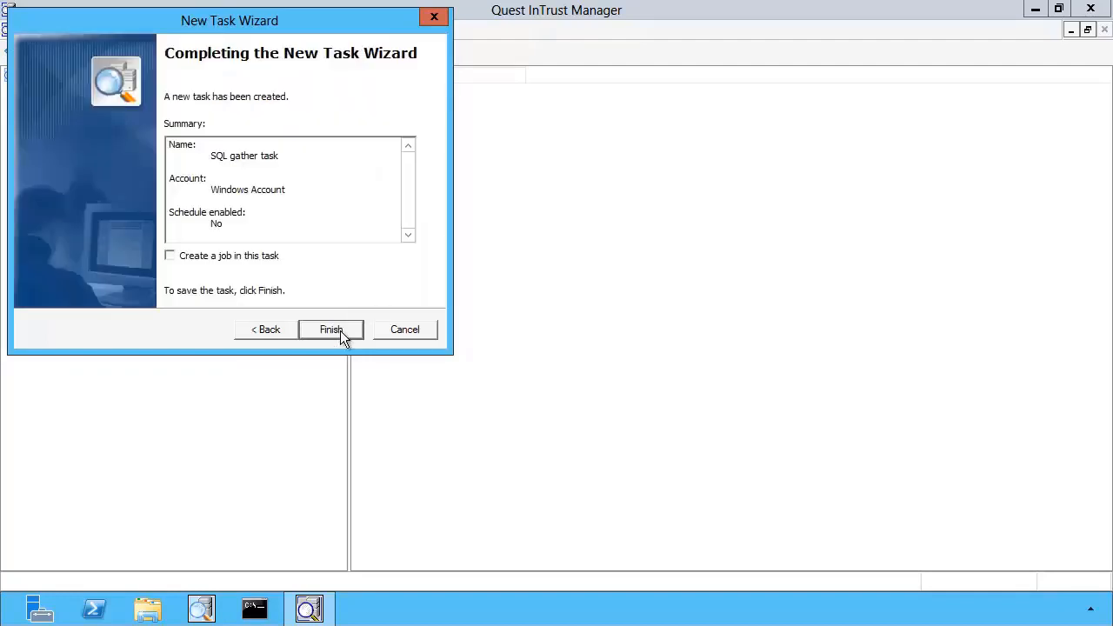
left_click(340, 331)
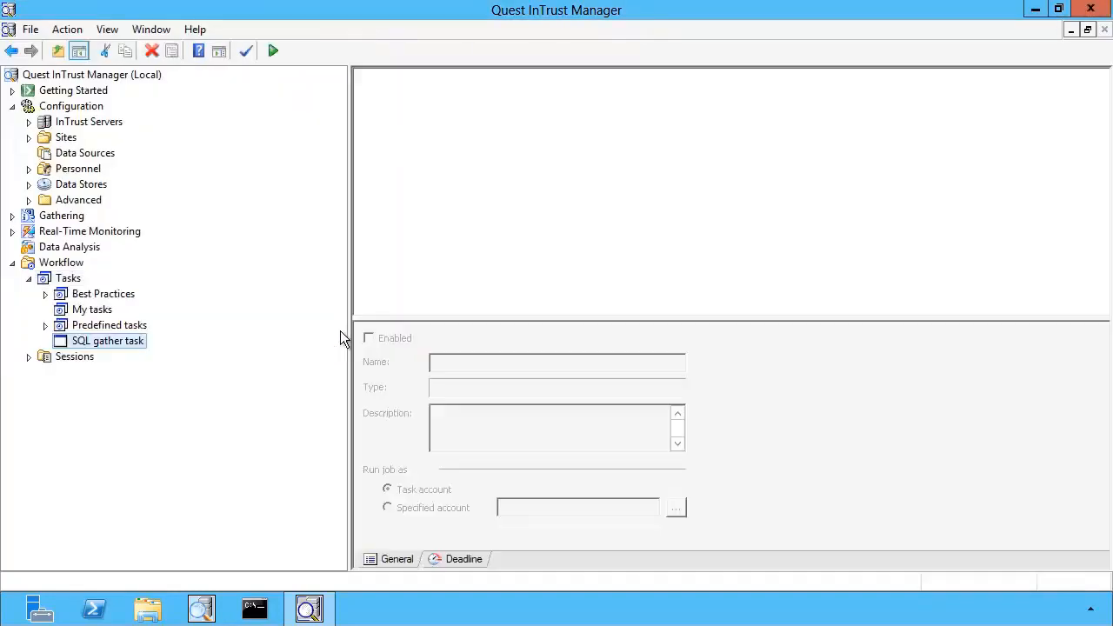
Start a new job in the SQL gather task and choose the Gathering job type
right_click(453, 165)
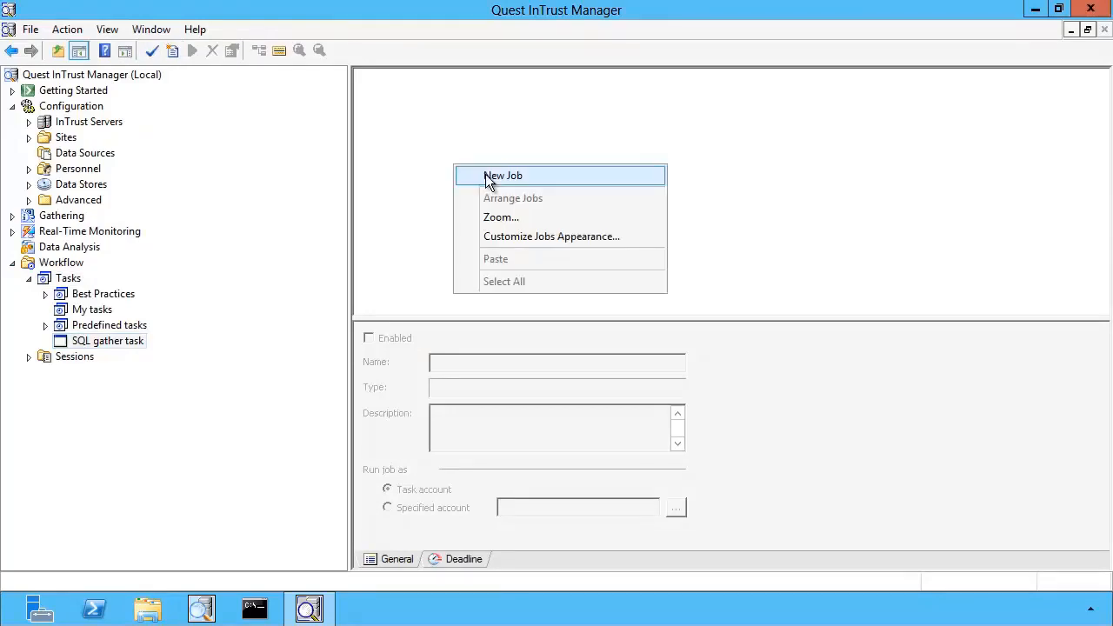
left_click(486, 177)
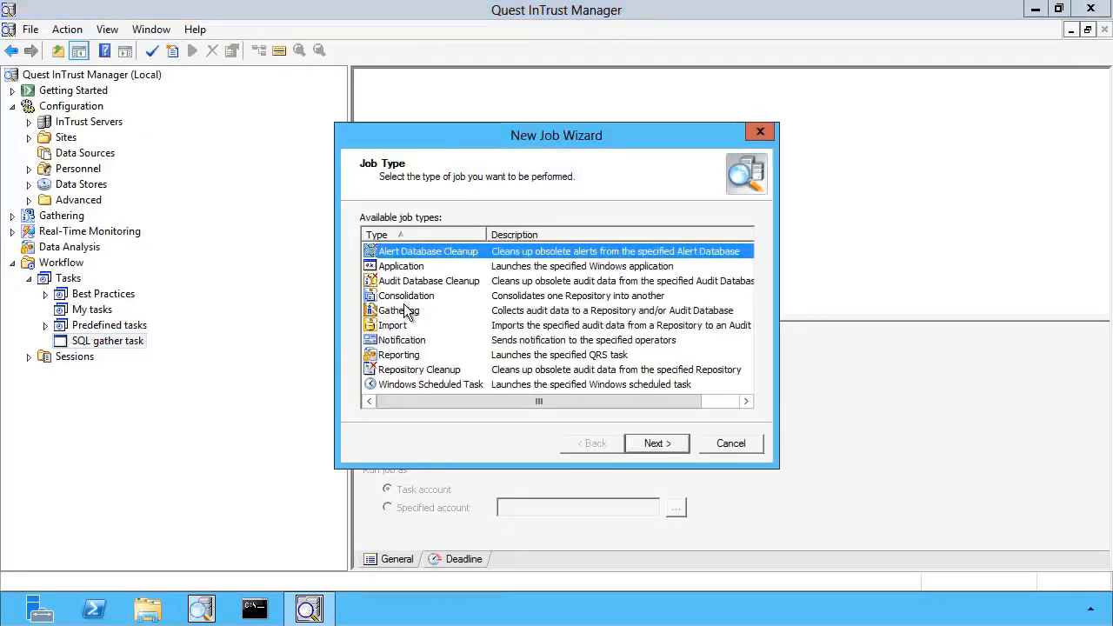
left_click(406, 311)
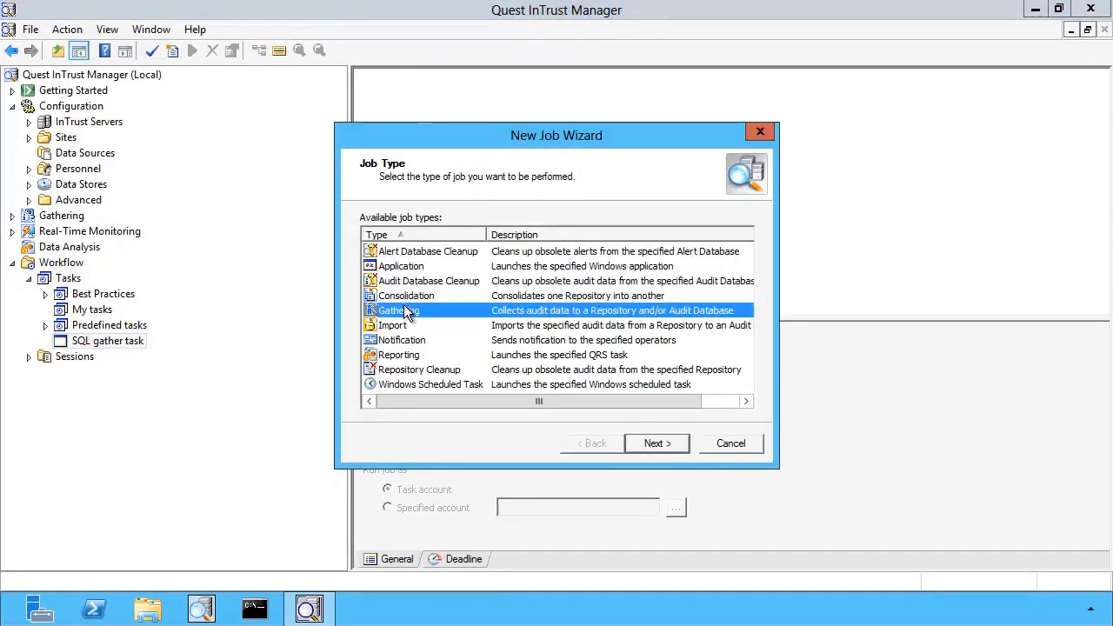
left_click(680, 445)
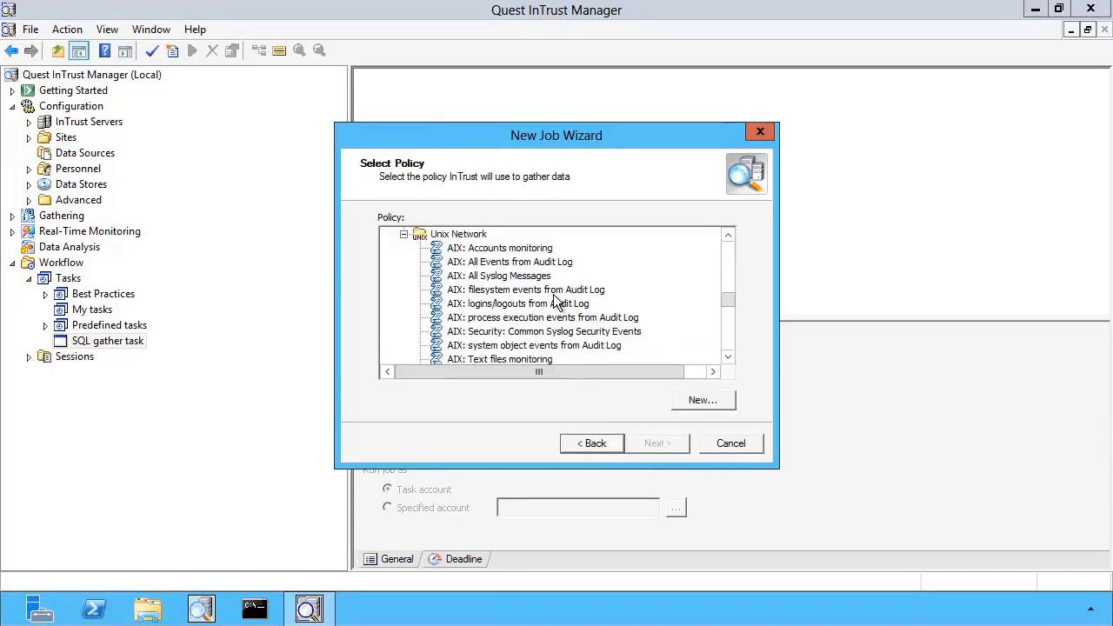
Select the SQL Server C2 log policy for the gathering job
scroll(556, 300, "up", 5)
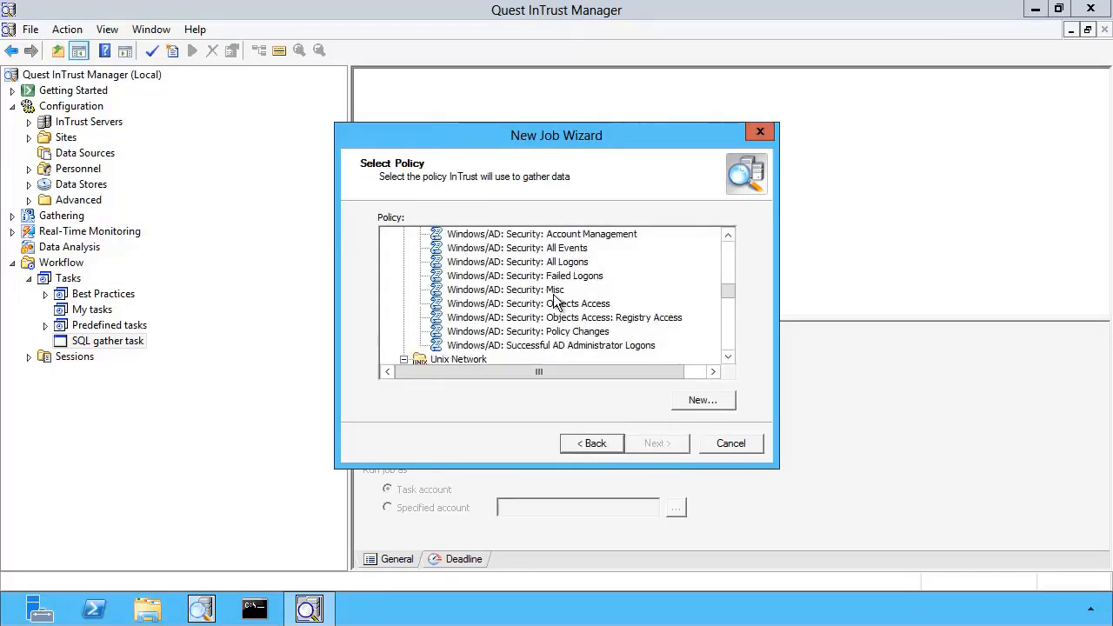
scroll(557, 301, "up", 2)
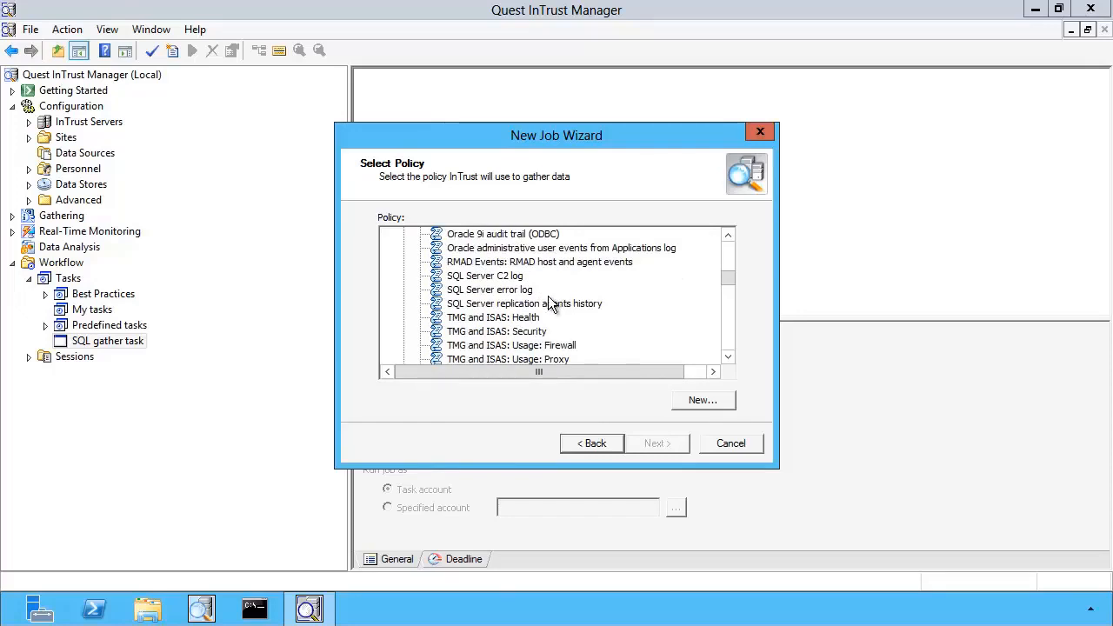
left_click(515, 276)
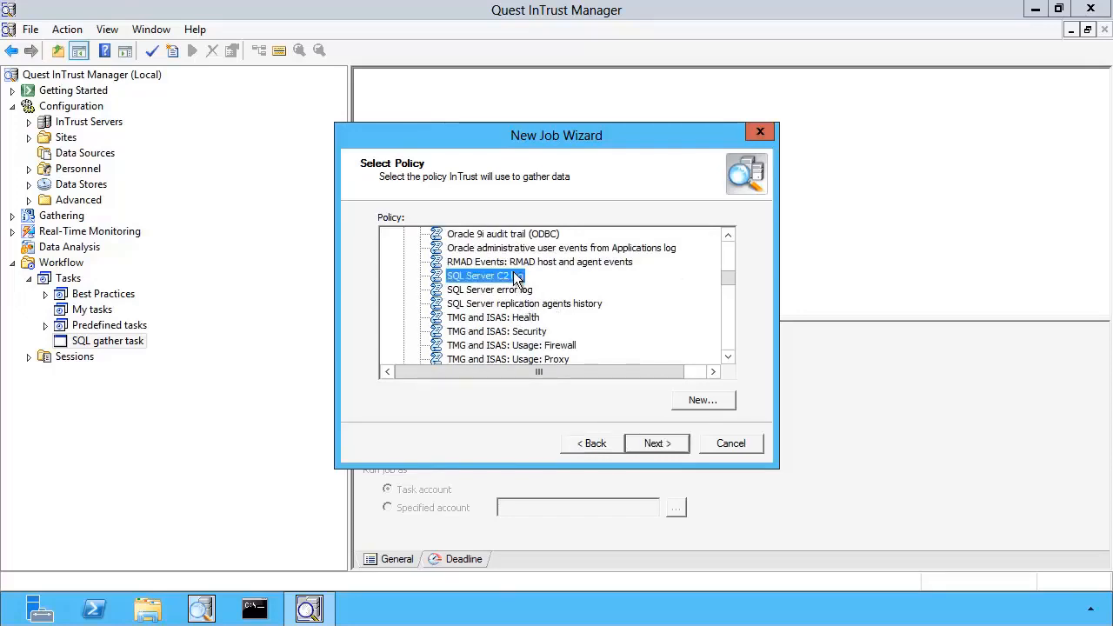
left_click(656, 443)
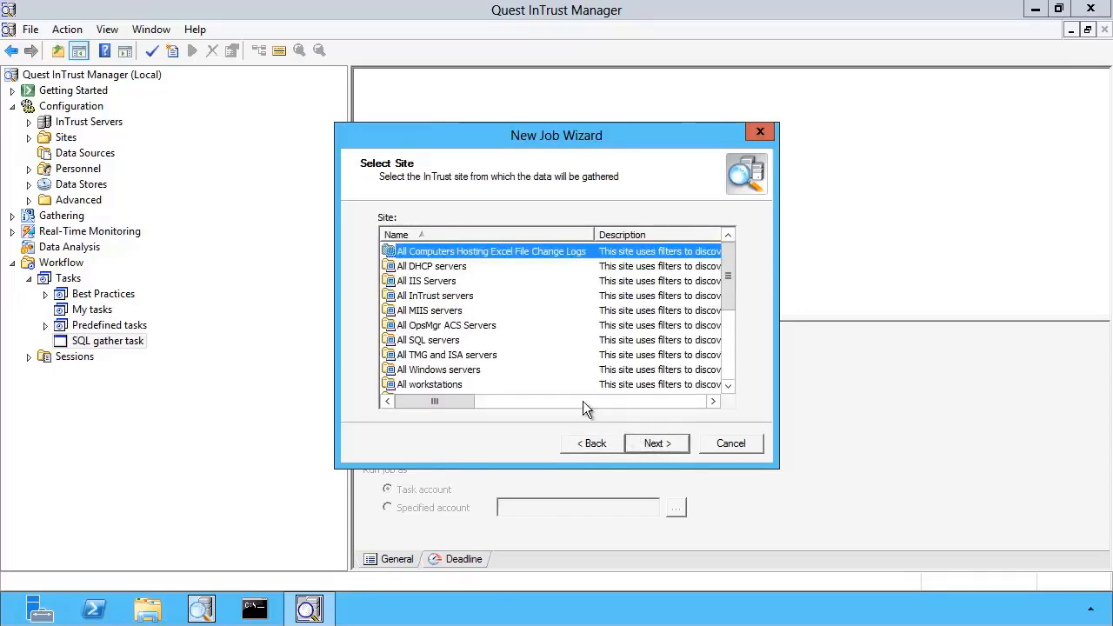
Choose SQL site as the site to gather from and keep the default repository data store
scroll(499, 313, "down", 4)
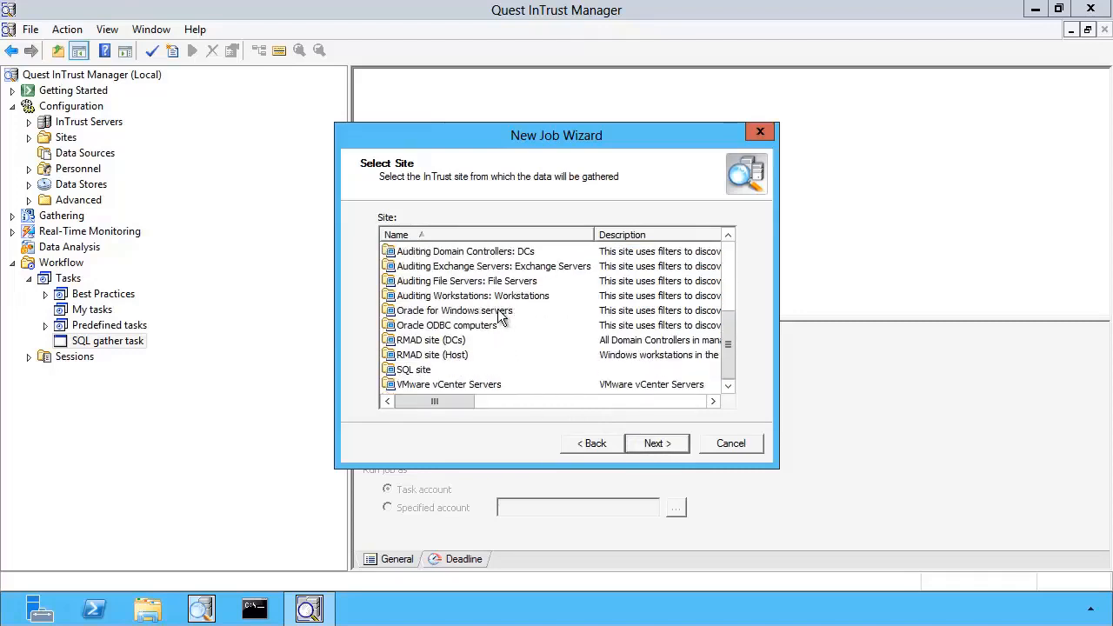
left_click(425, 369)
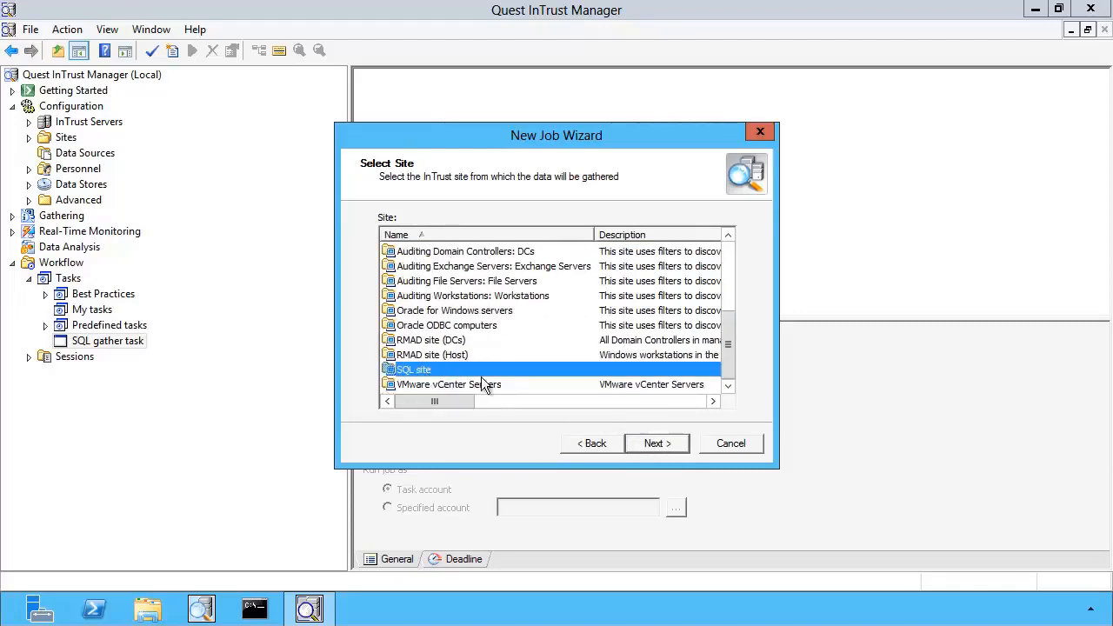
left_click(652, 443)
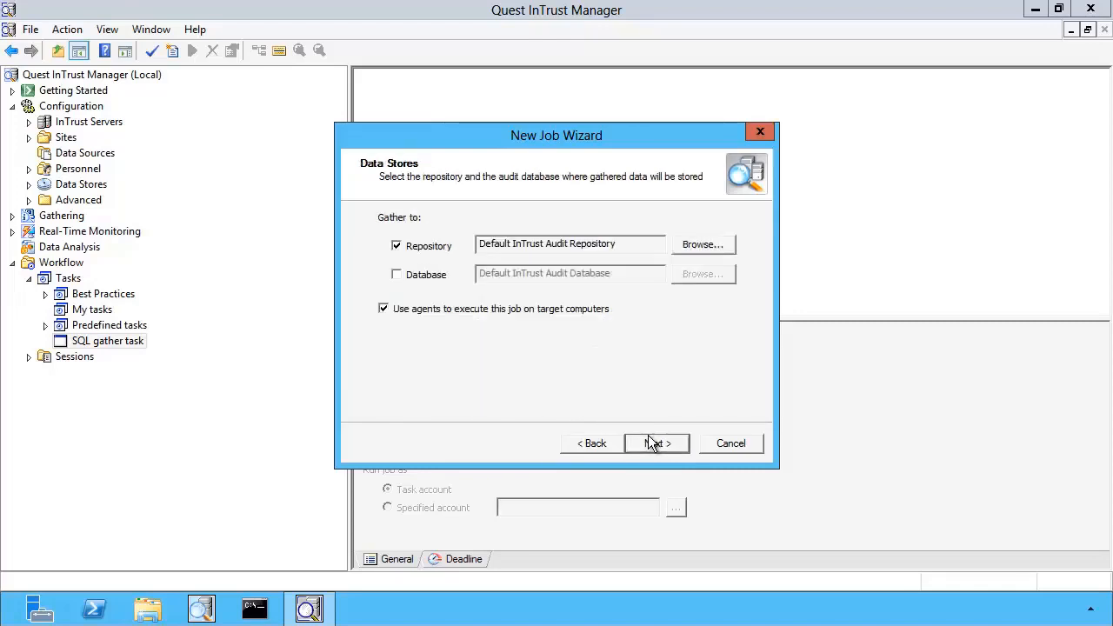
left_click(652, 443)
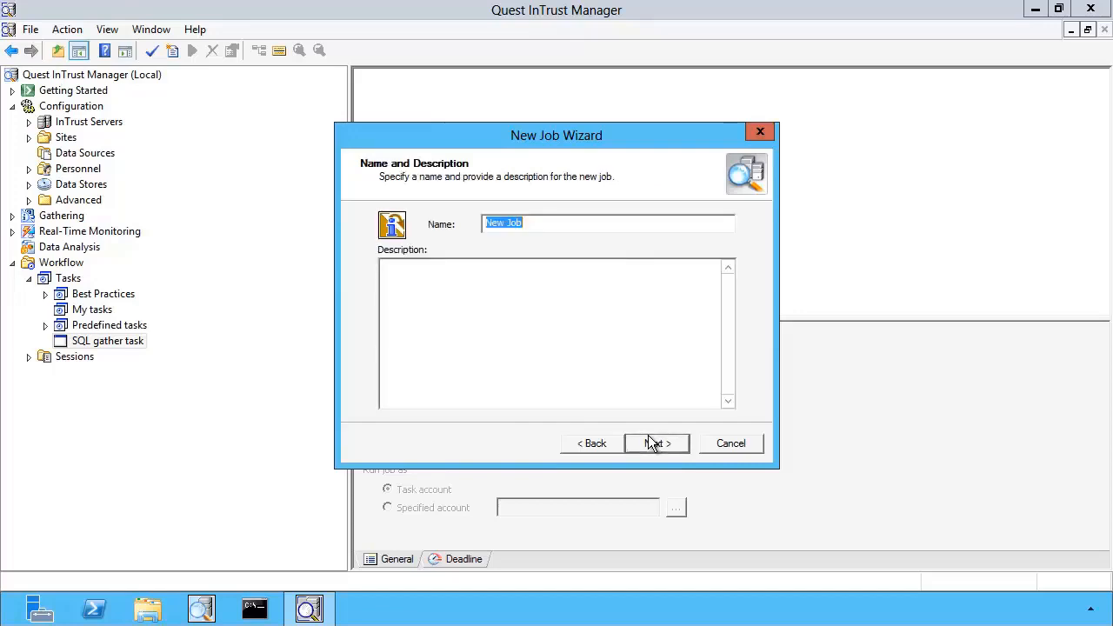
Name the job "Gather from SQL c2 logs" and finish the New Job Wizard
type("G")
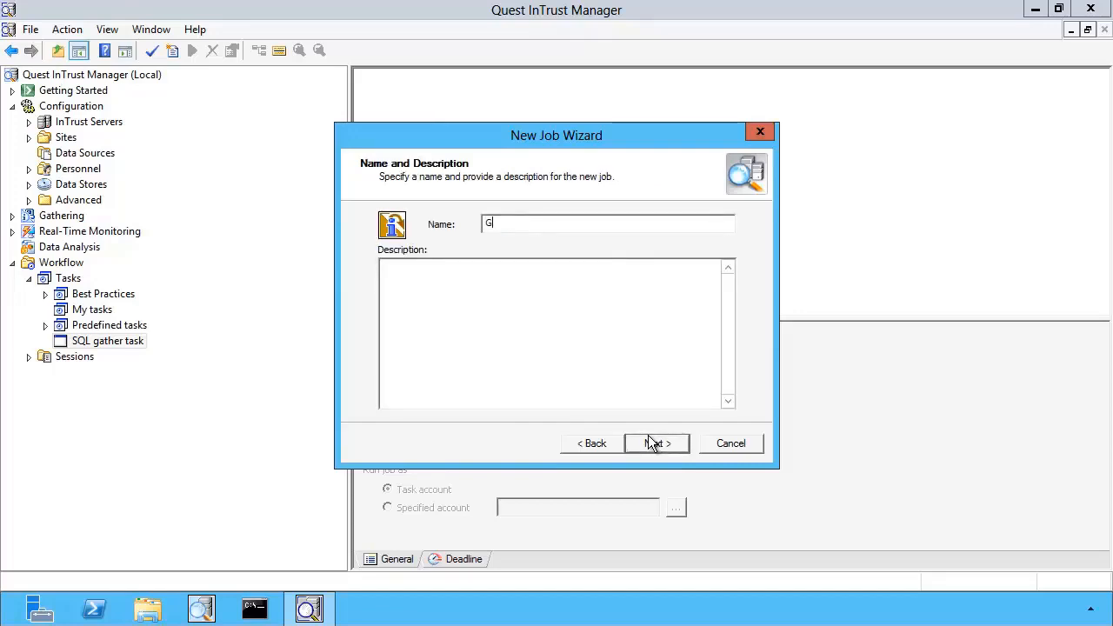
type("ather from SQL c2 logs")
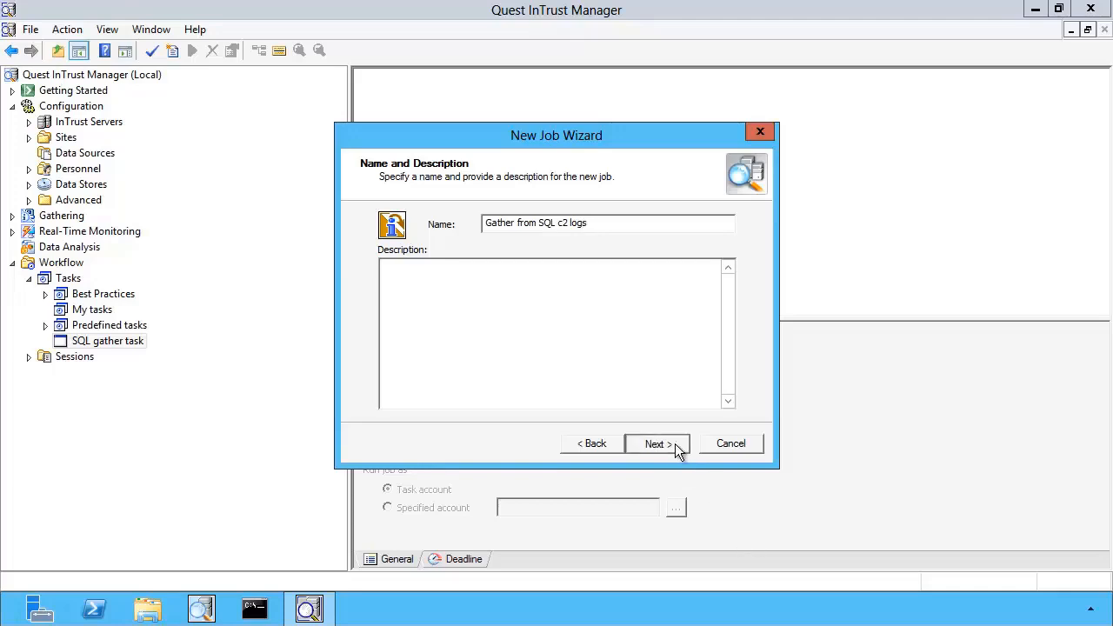
left_click(675, 443)
left_click(674, 441)
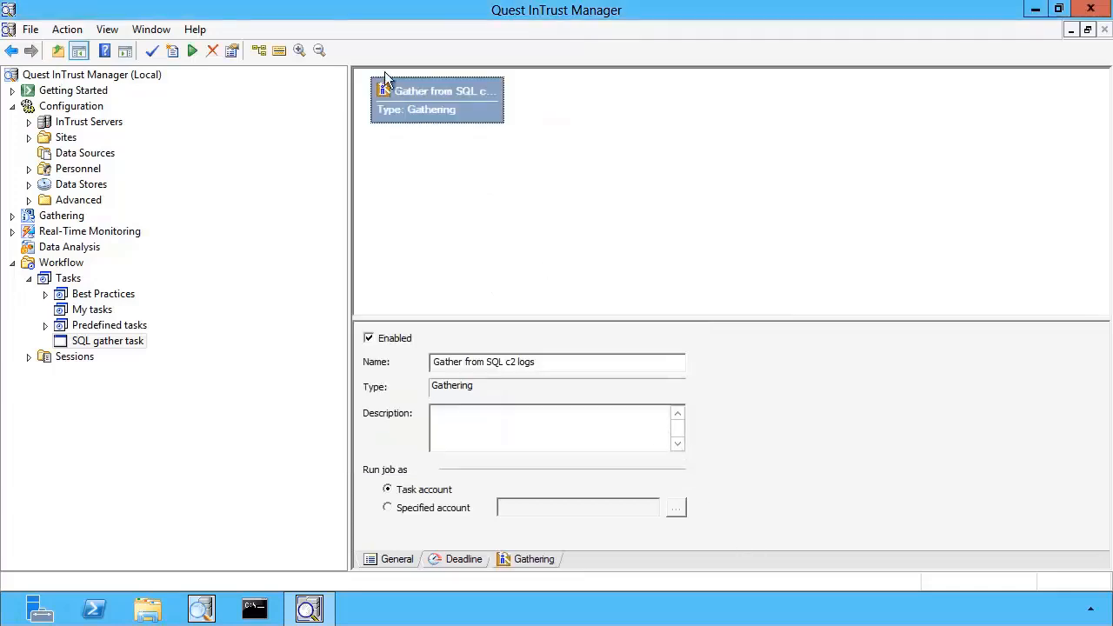
Commit the new gathering job to the SQL gather task
left_click(401, 95)
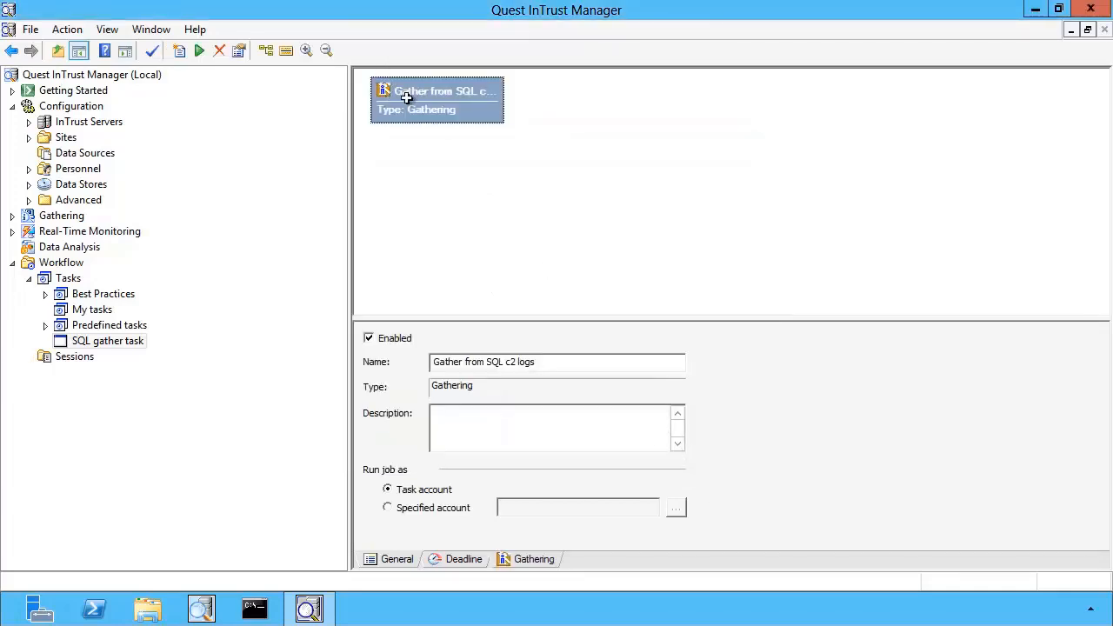
left_click(152, 52)
right_click(135, 344)
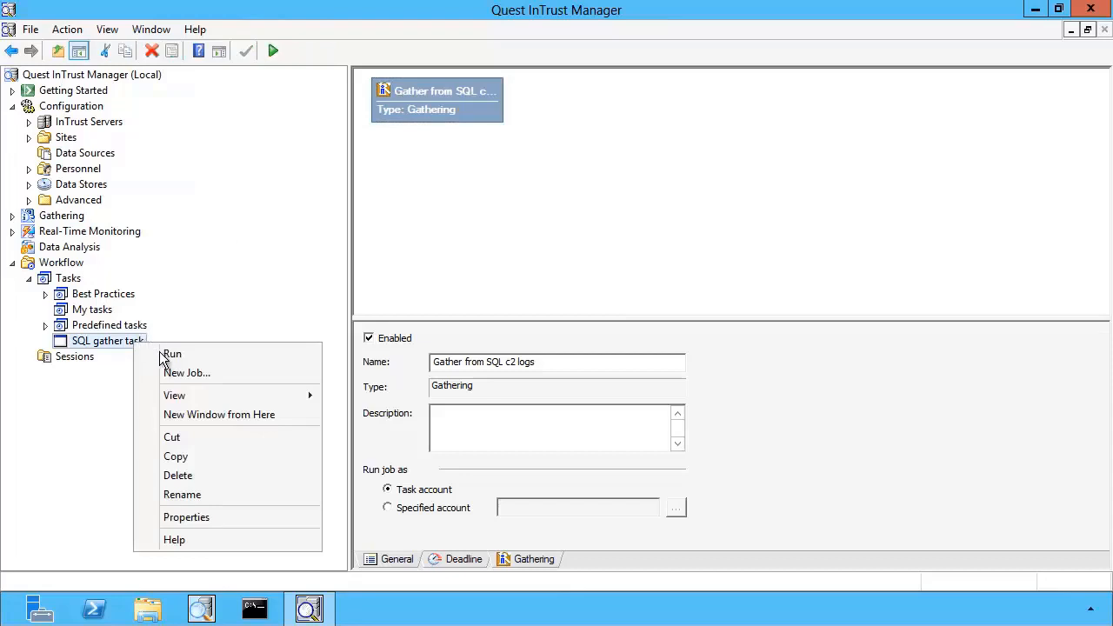
left_click(420, 113)
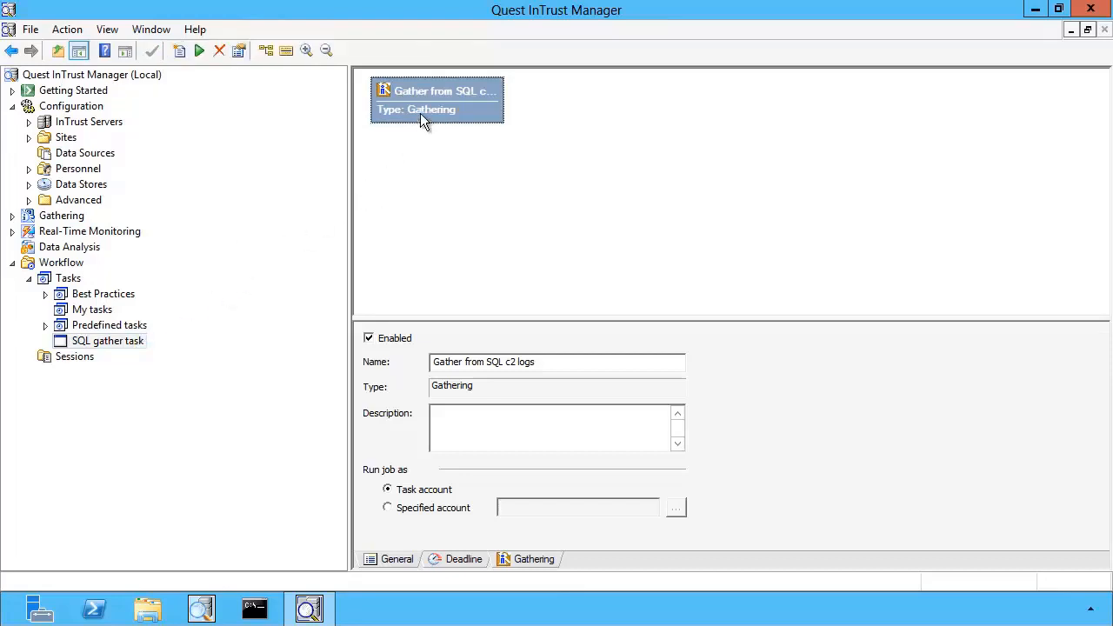
Run the Gather from SQL c2 logs job and select its session under Sessions
right_click(422, 108)
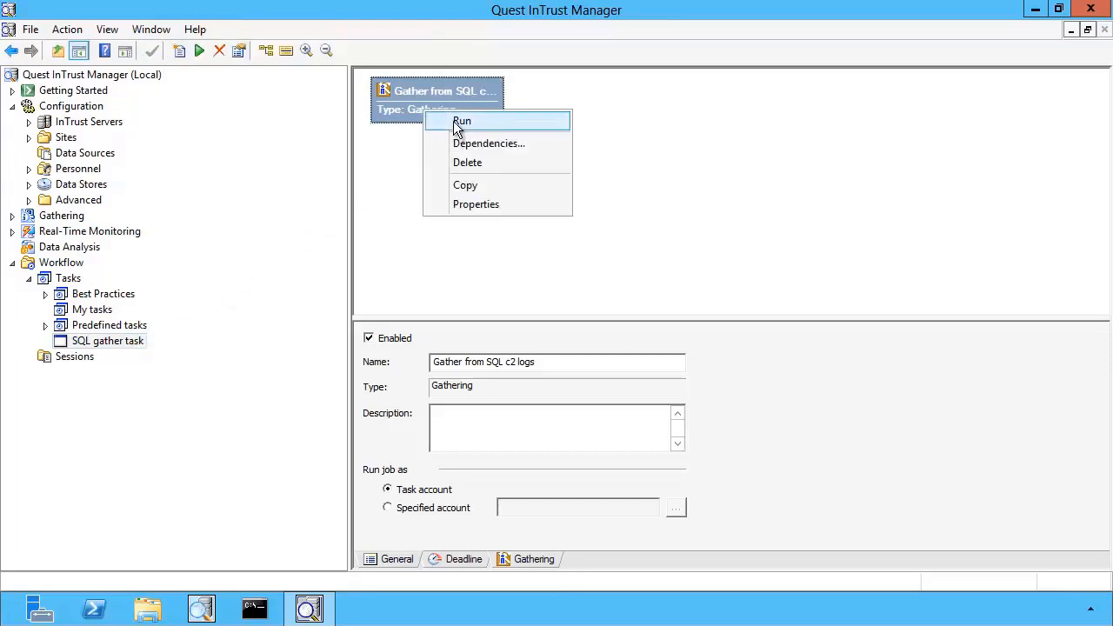
left_click(453, 121)
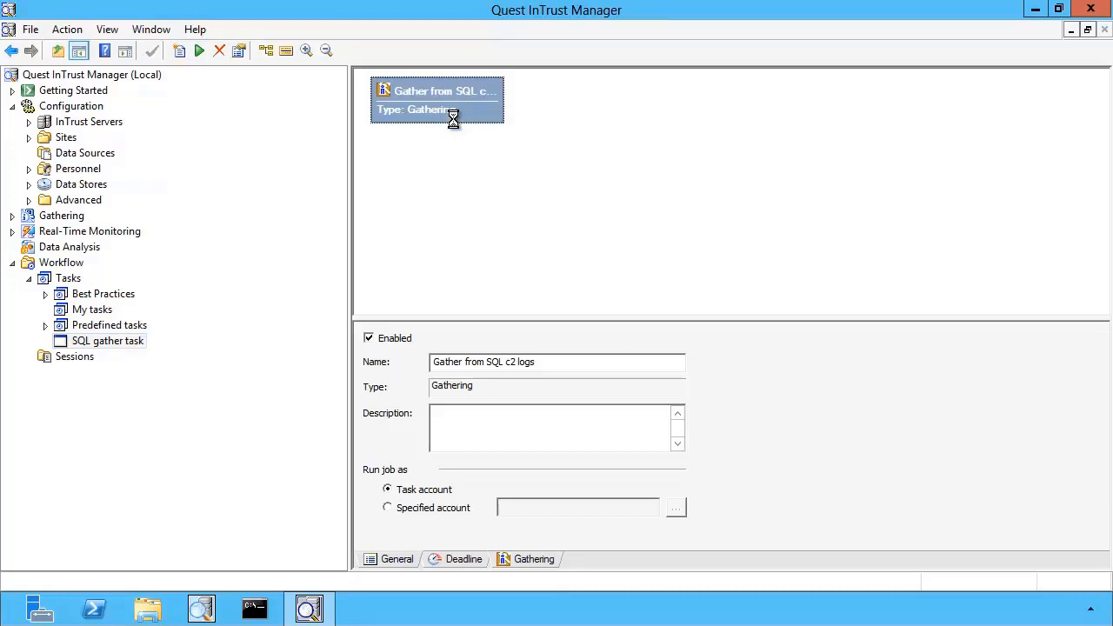
left_click(75, 358)
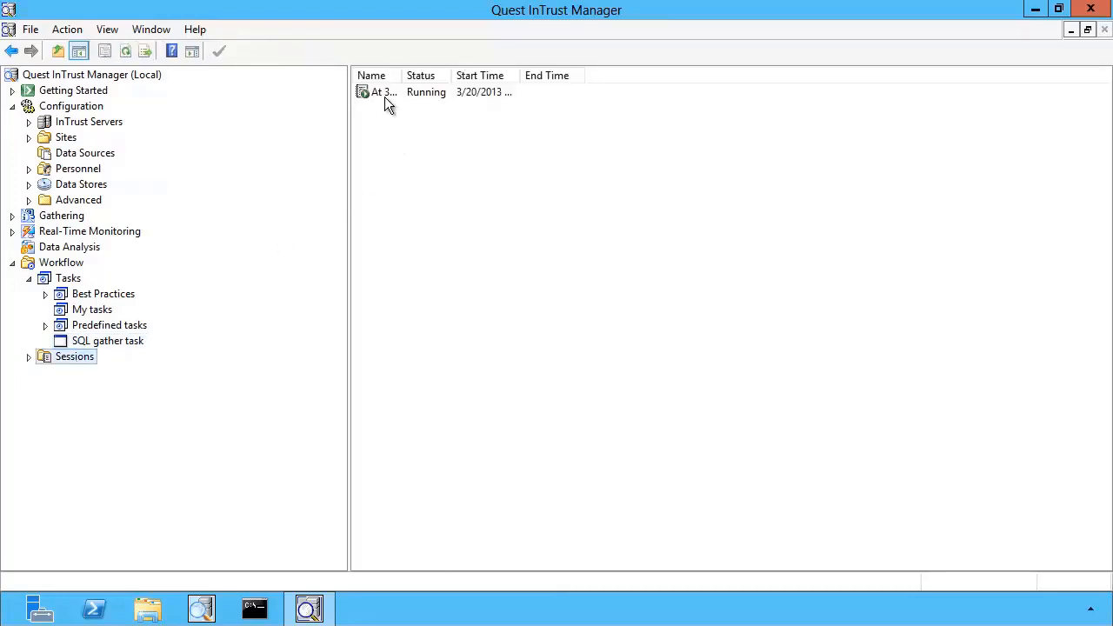
left_click(383, 95)
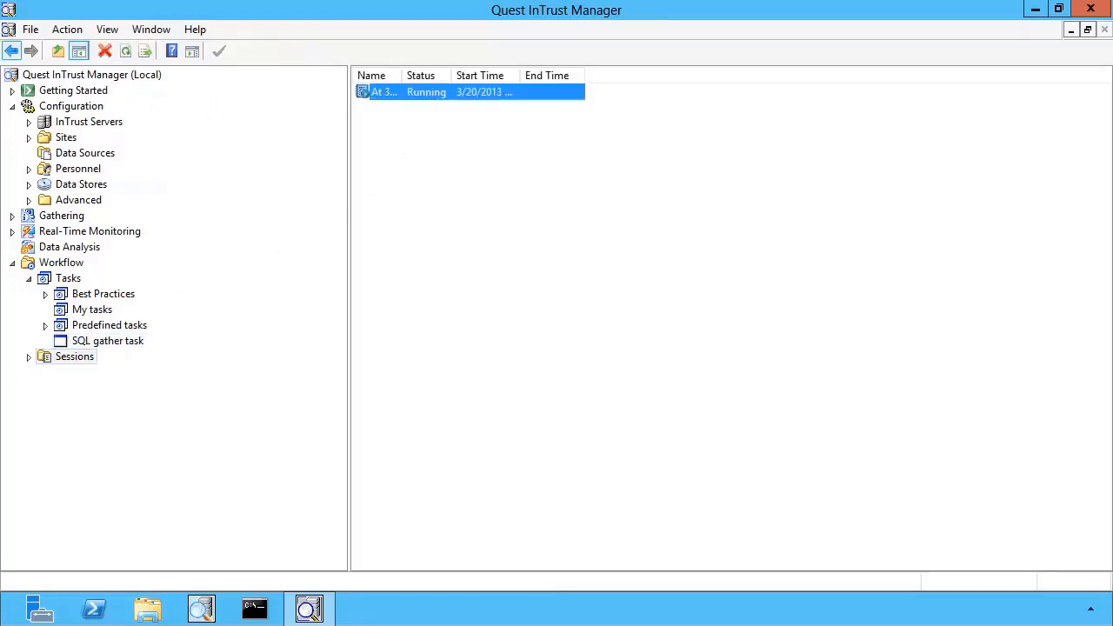